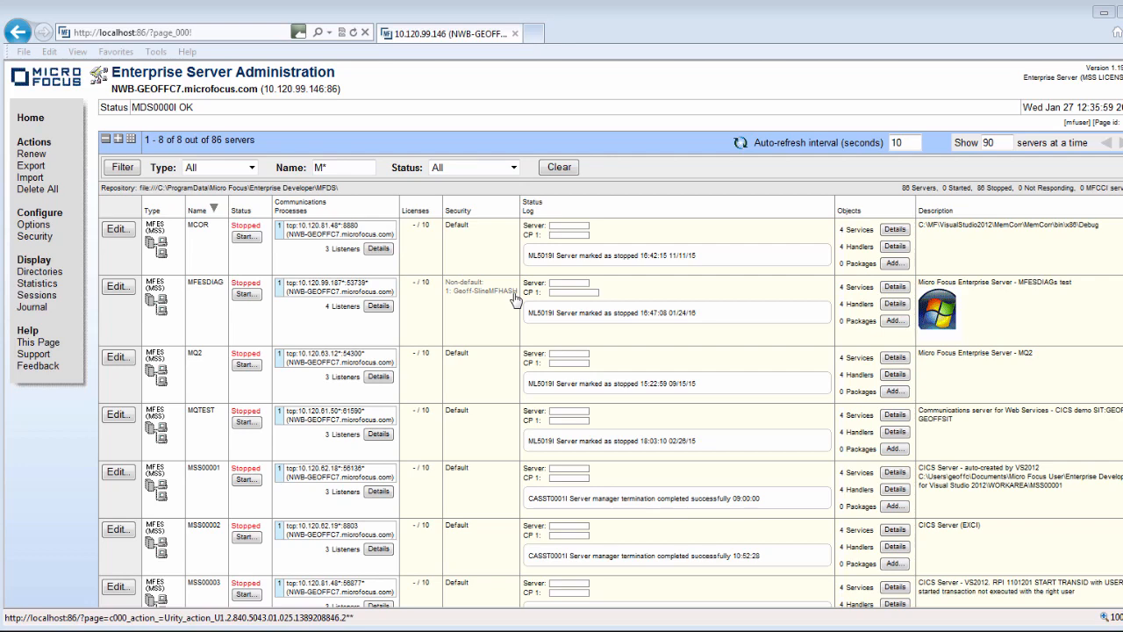
Open an empty Add Security Manager form from the Security configuration page.
{"action": "left_click", "coordinate": [33, 239]}
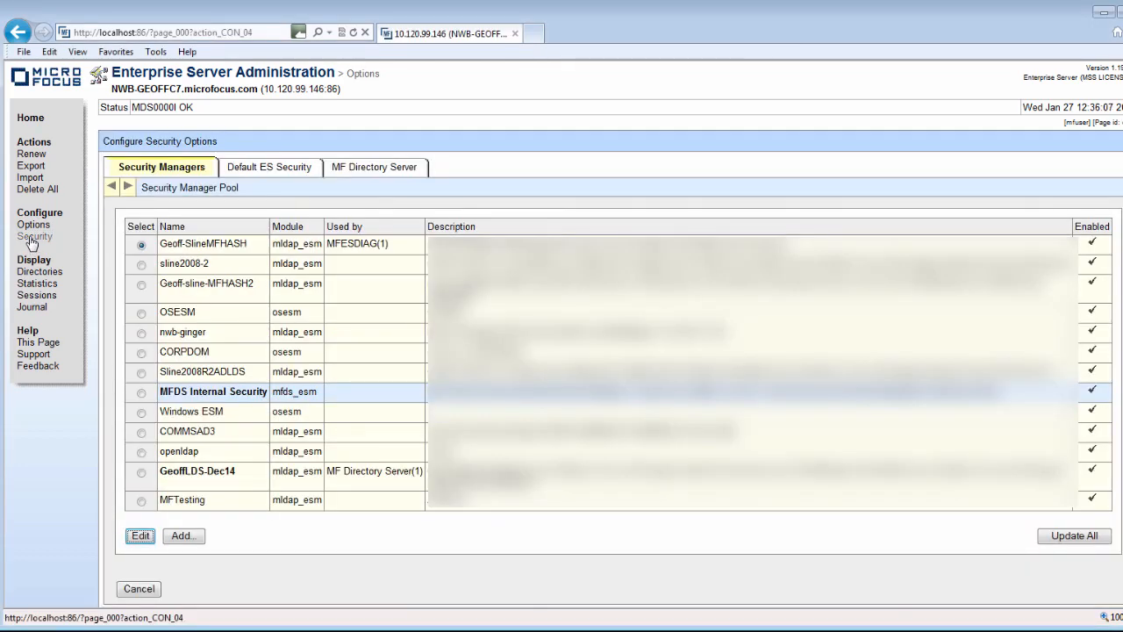
{"action": "left_click", "coordinate": [187, 537]}
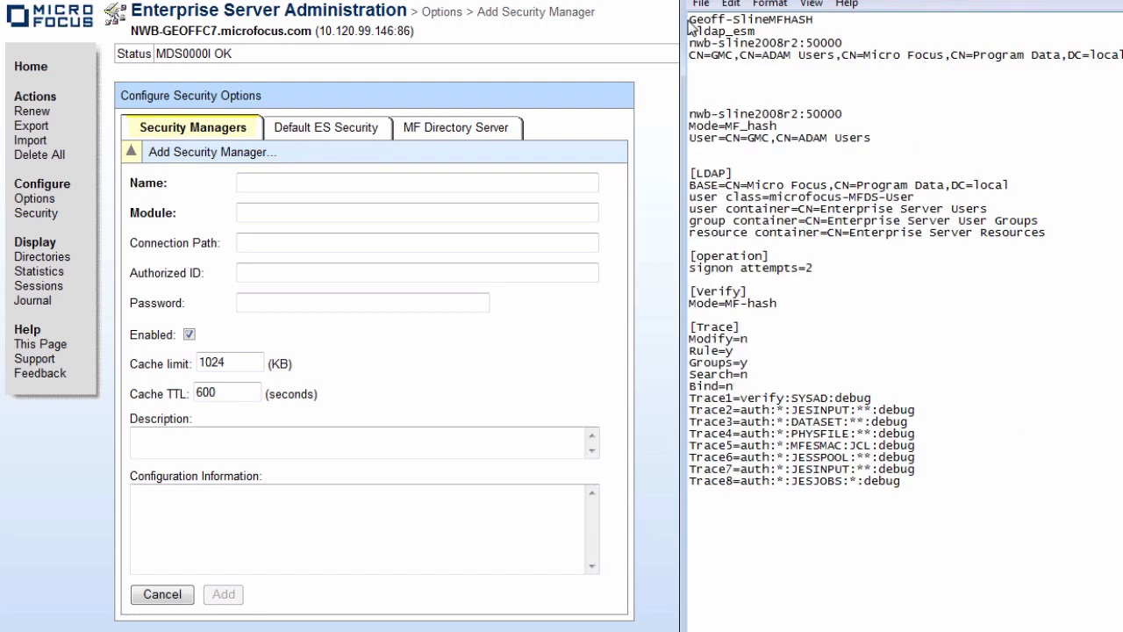
Name the security manager Geoff-ADLDS2016, with module mldap_esm and connection path nwb-geoffc7:50010.
{"action": "left_click", "coordinate": [313, 182]}
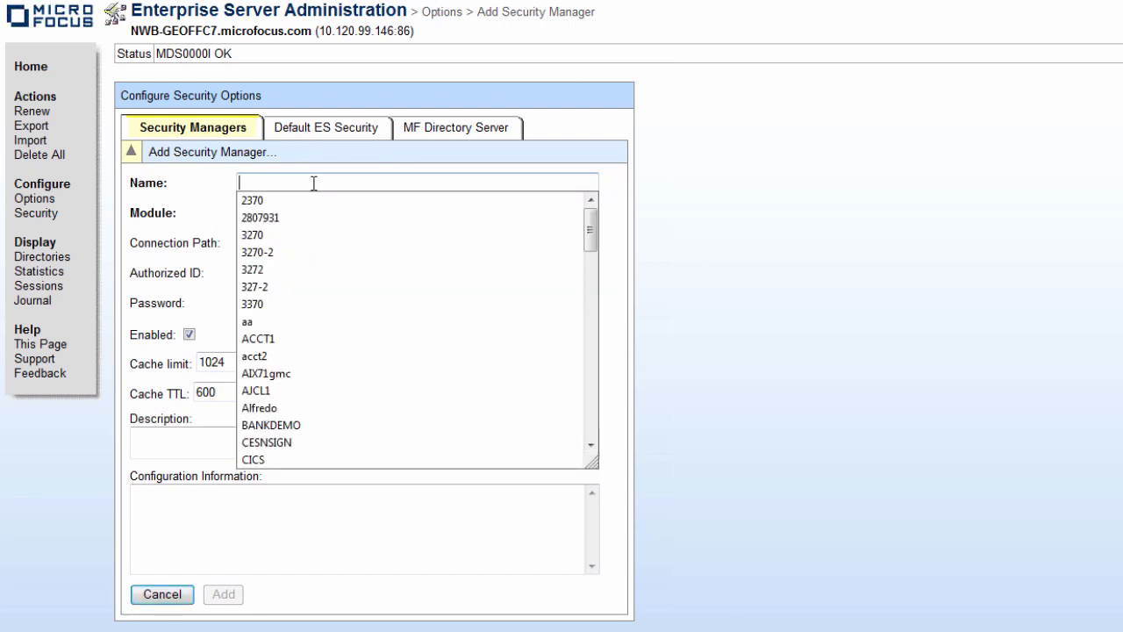
{"action": "type", "text": "Geoff-ADLDS20"}
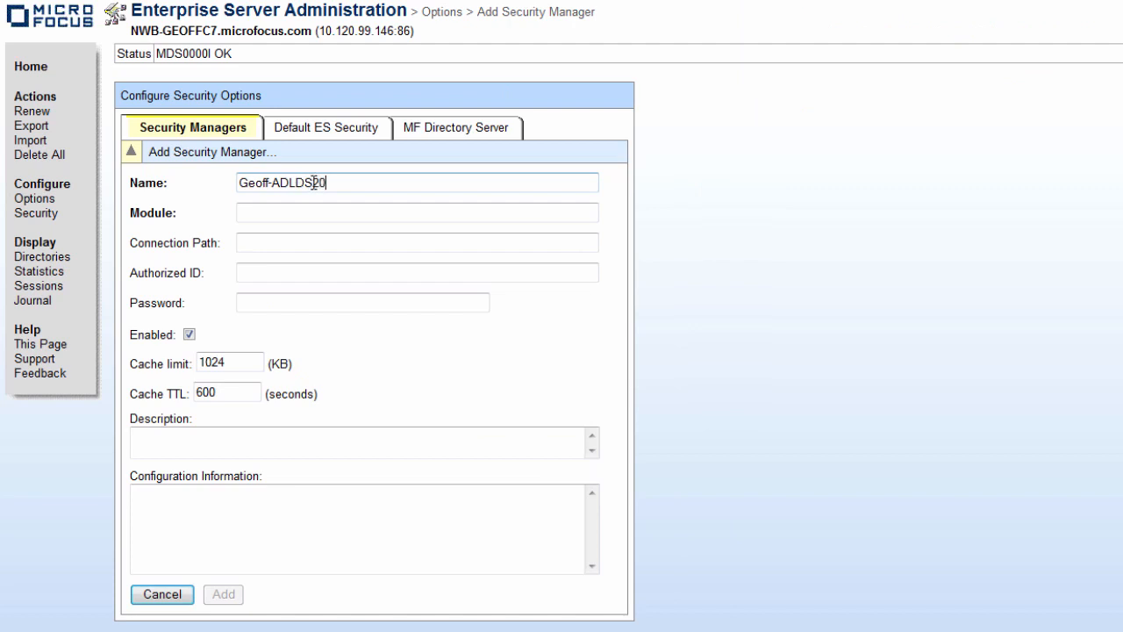
{"action": "type", "text": "16"}
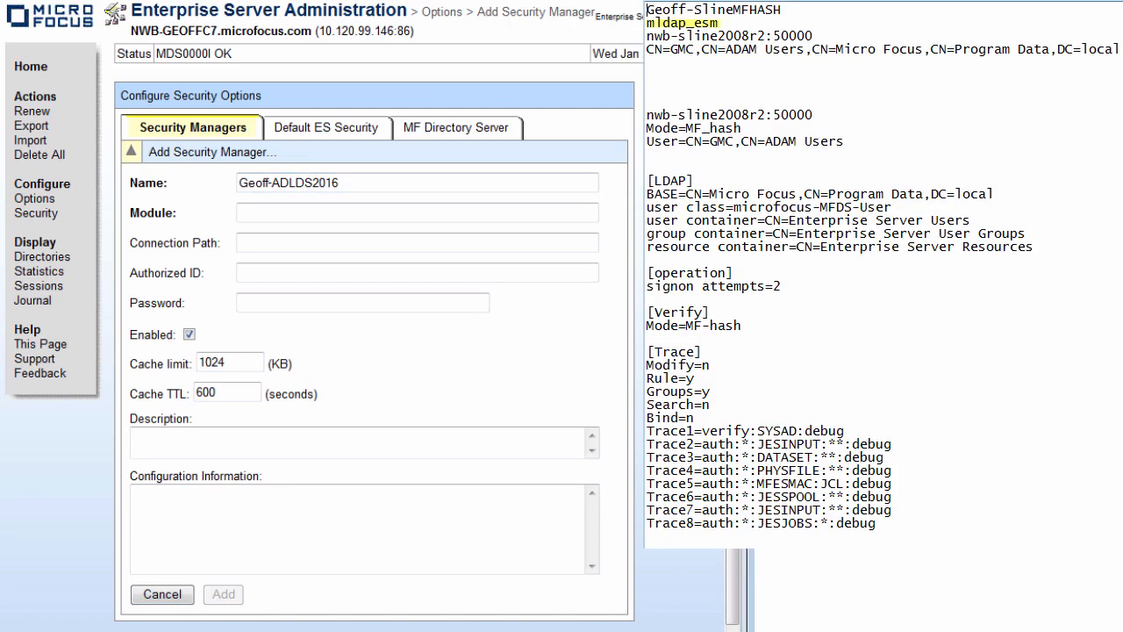
{"action": "key", "text": "Tab"}
{"action": "type", "text": "mldap_esm"}
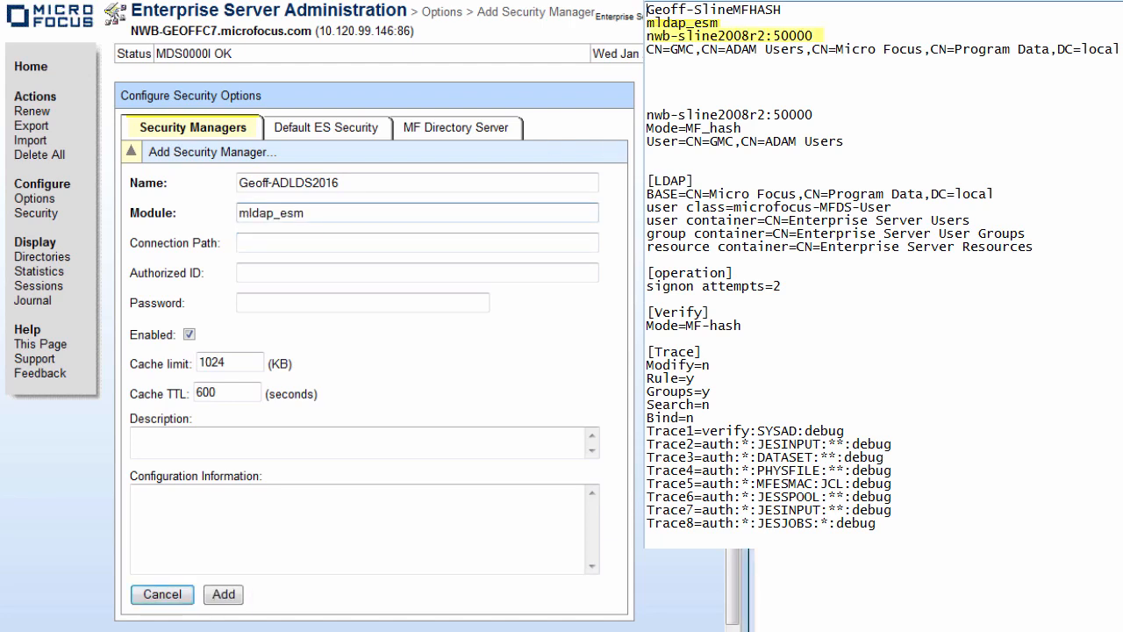
{"action": "left_click", "coordinate": [277, 244]}
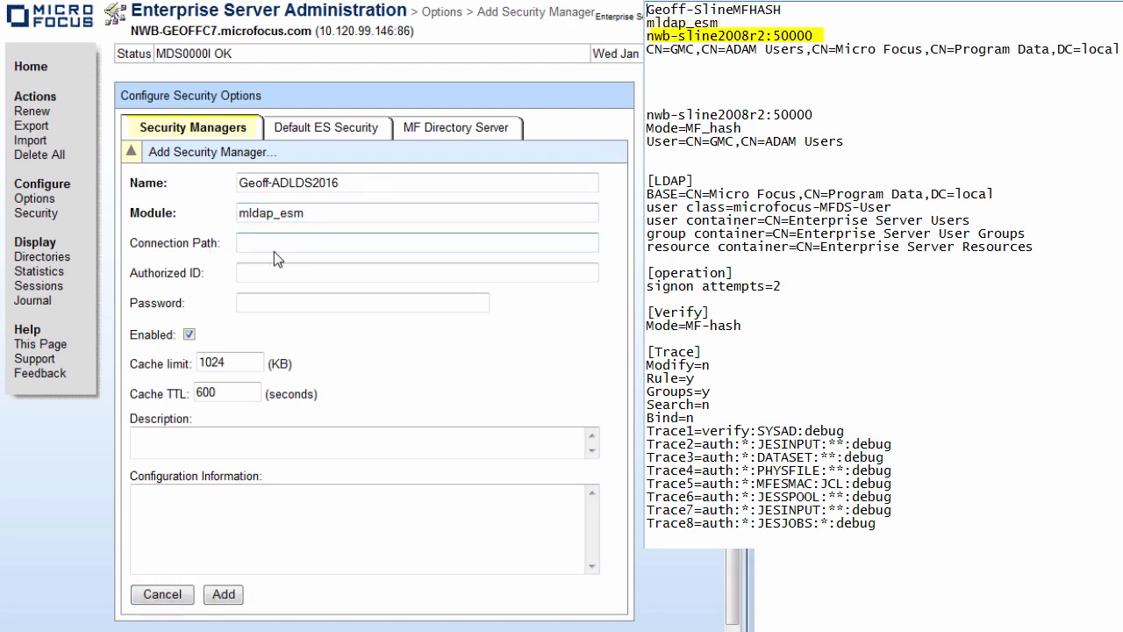
{"action": "type", "text": "nwb-geoffc7:"}
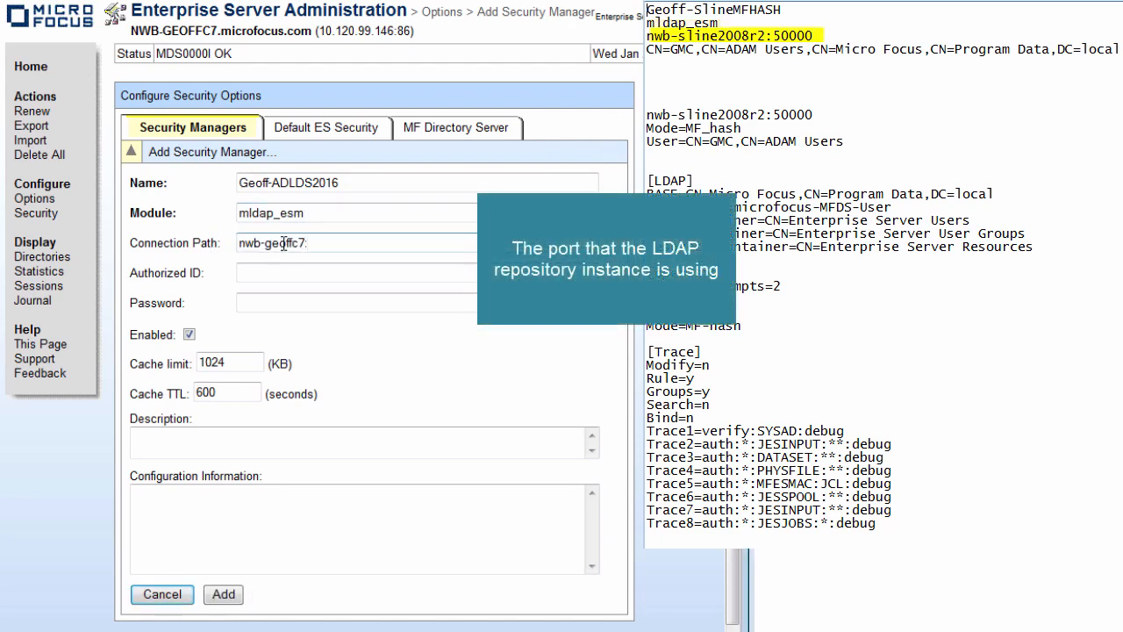
{"action": "type", "text": "50010"}
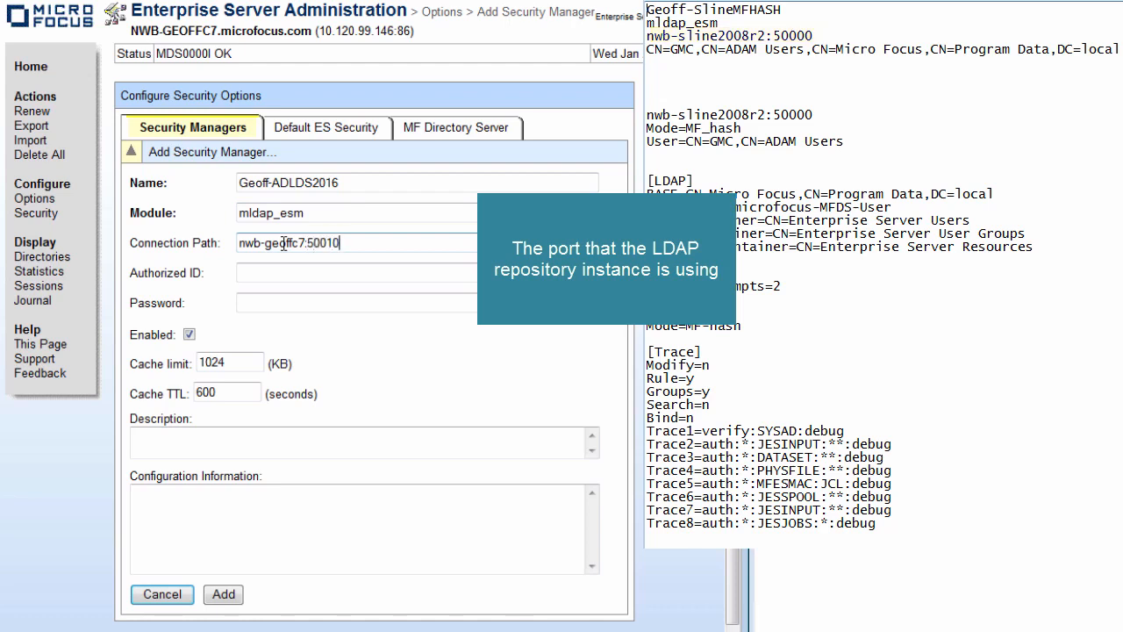
Set the Authorized ID to the ADAM Users DN, with the user name changed to MFReader.
{"action": "left_click", "coordinate": [789, 50]}
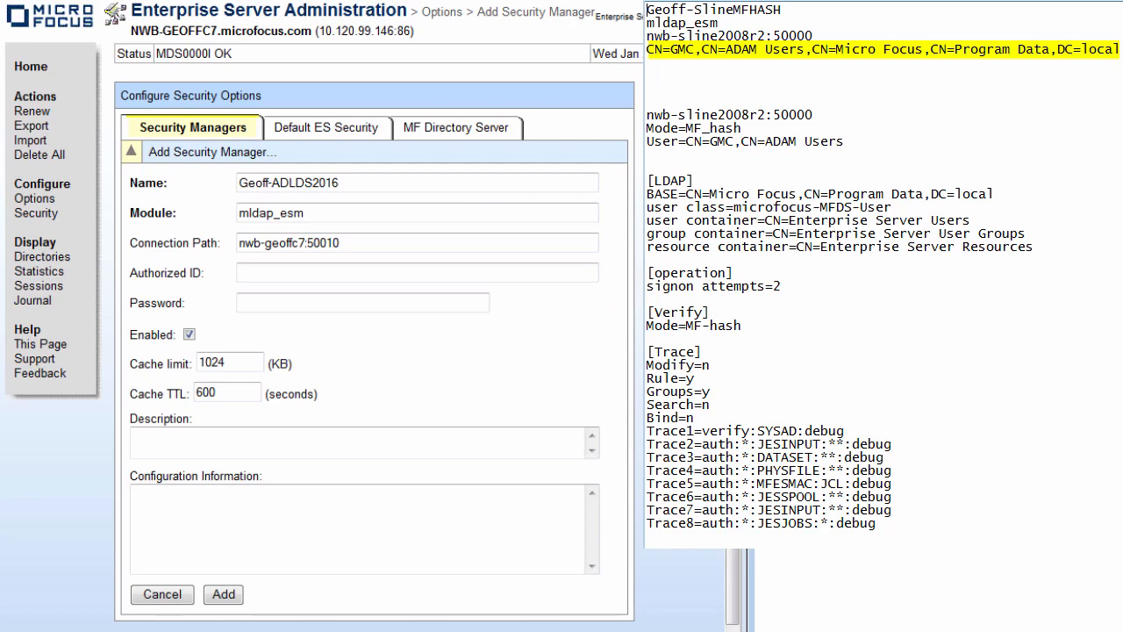
{"action": "left_click", "coordinate": [289, 271]}
{"action": "type", "text": "CN=GMC,CN=ADAM Users,CN=Micro Focus,CN=Program Data,DC=local"}
{"action": "key", "text": "Home"}
{"action": "double_click", "coordinate": [279, 273]}
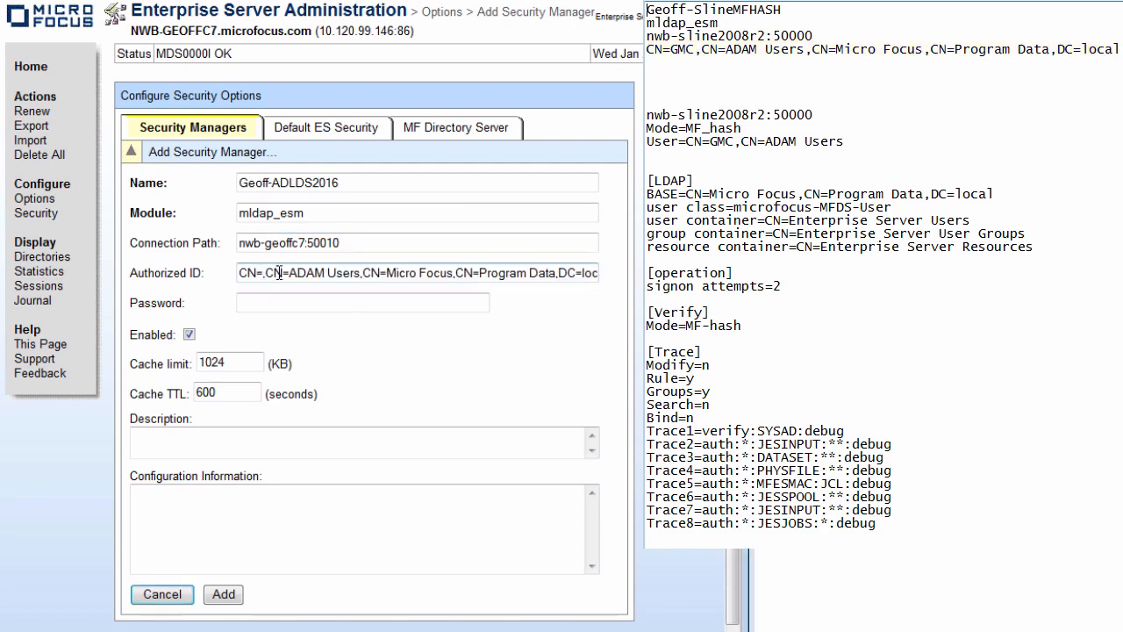
{"action": "type", "text": "MFReader"}
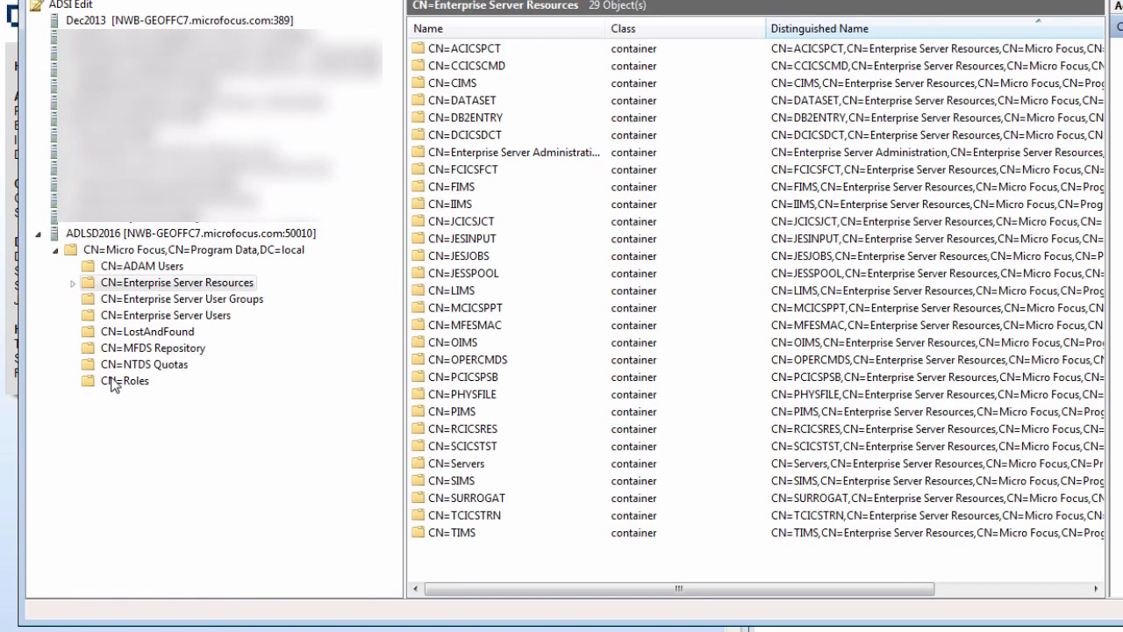
Reset the MFReader user's password in CN=ADAM Users, entering and confirming the new password.
{"action": "left_click", "coordinate": [143, 267]}
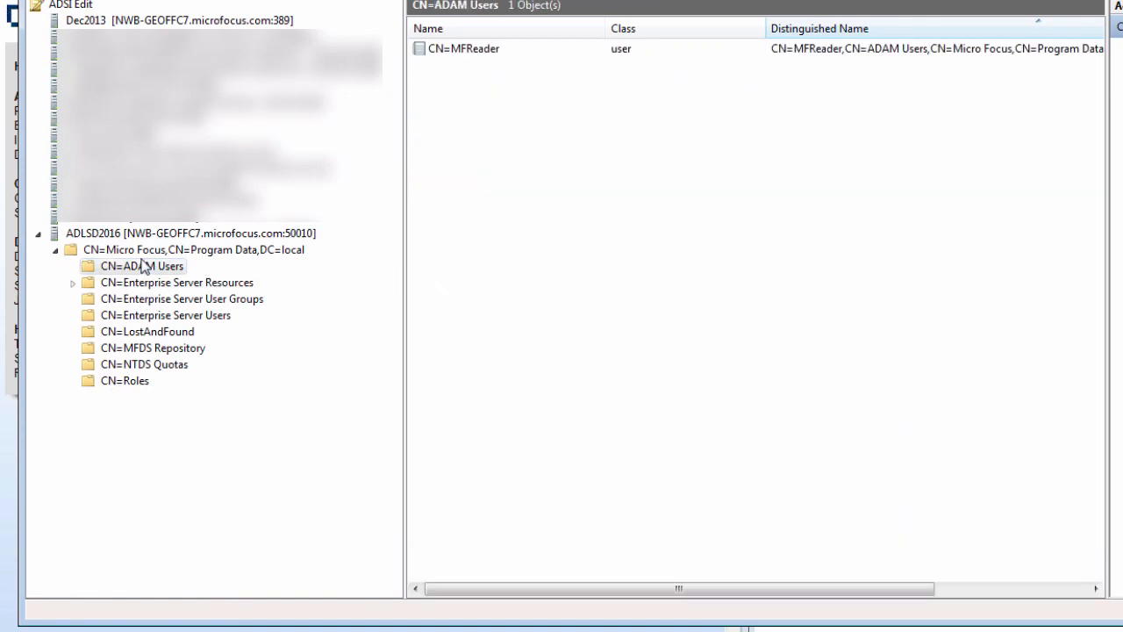
{"action": "right_click", "coordinate": [496, 51]}
{"action": "left_click", "coordinate": [542, 82]}
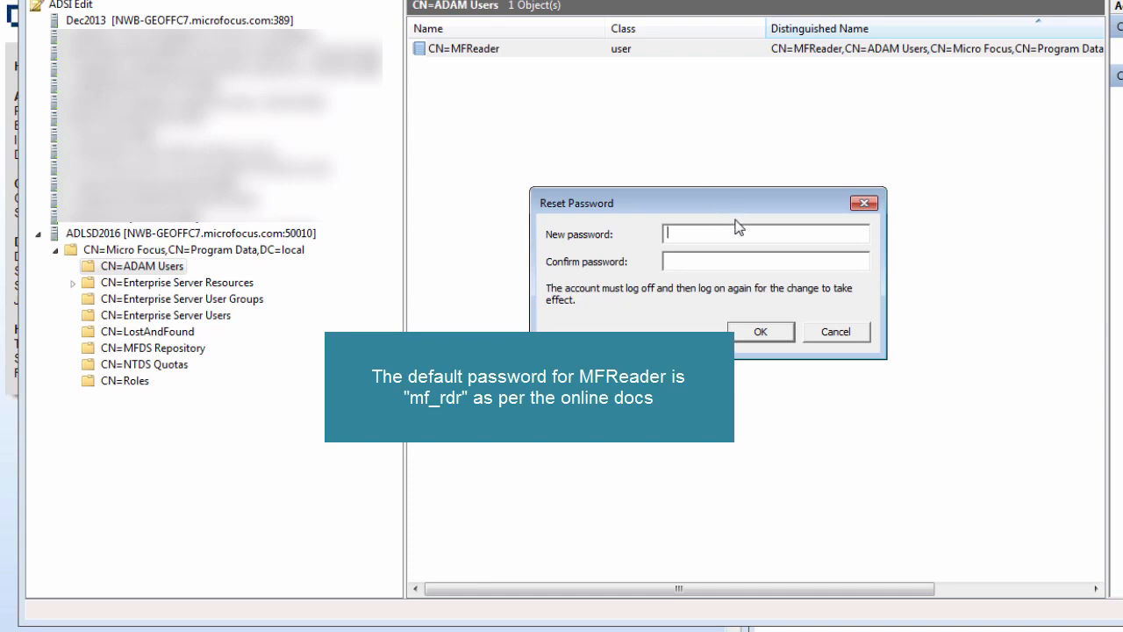
{"action": "key", "text": "Tab"}
{"action": "left_click", "coordinate": [771, 336]}
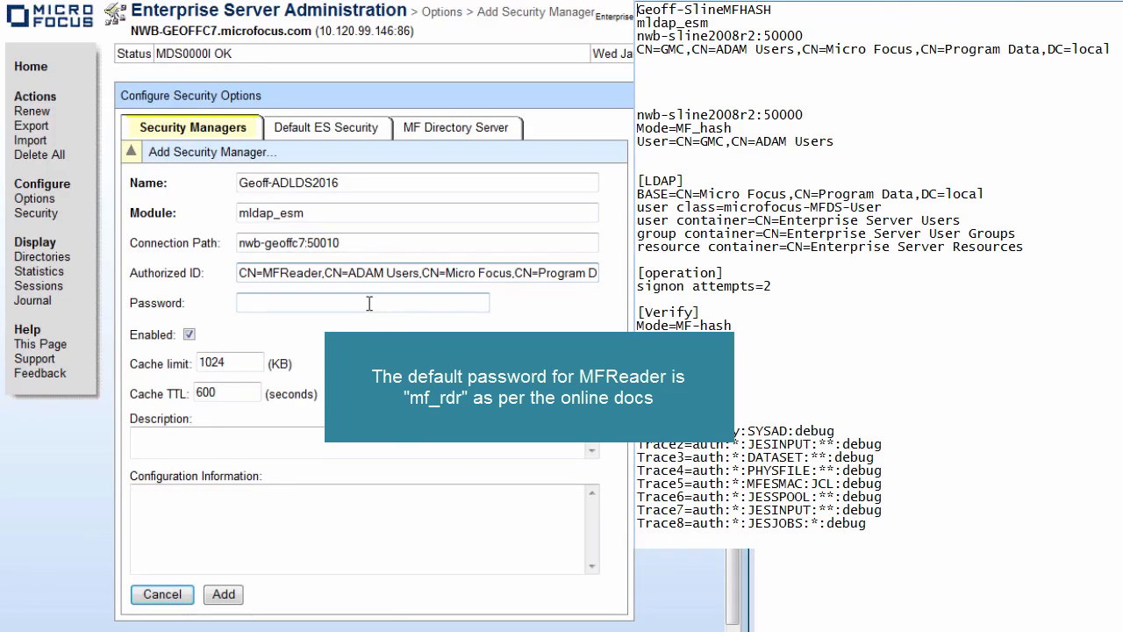
Enter the MFReader password in the security manager's Password field.
{"action": "left_click", "coordinate": [370, 304]}
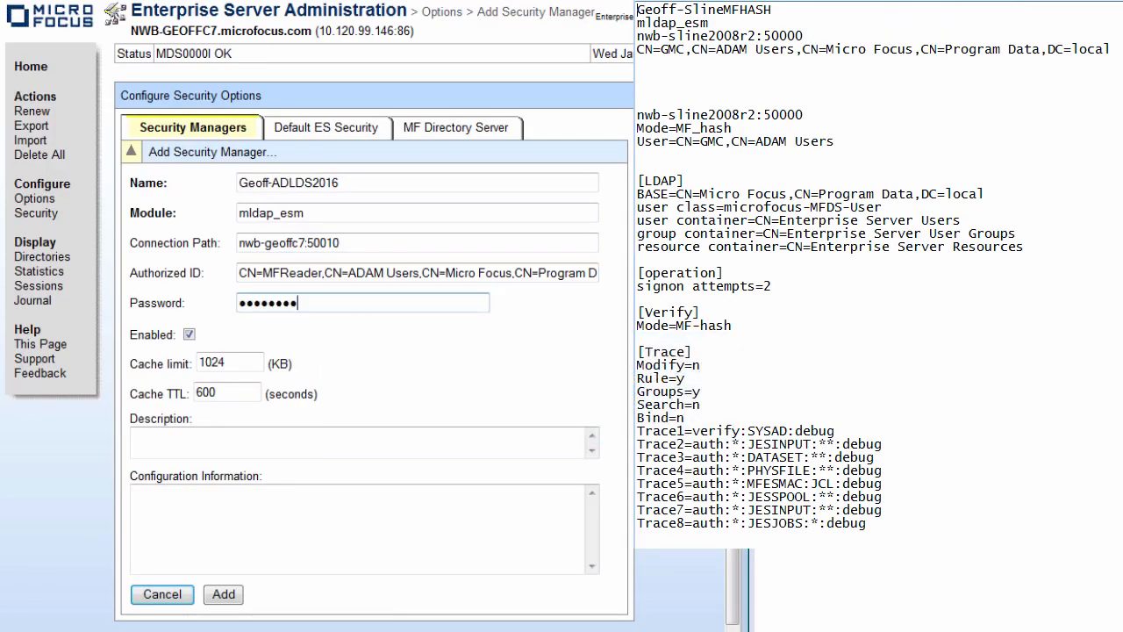
{"action": "key", "text": "alt+Tab"}
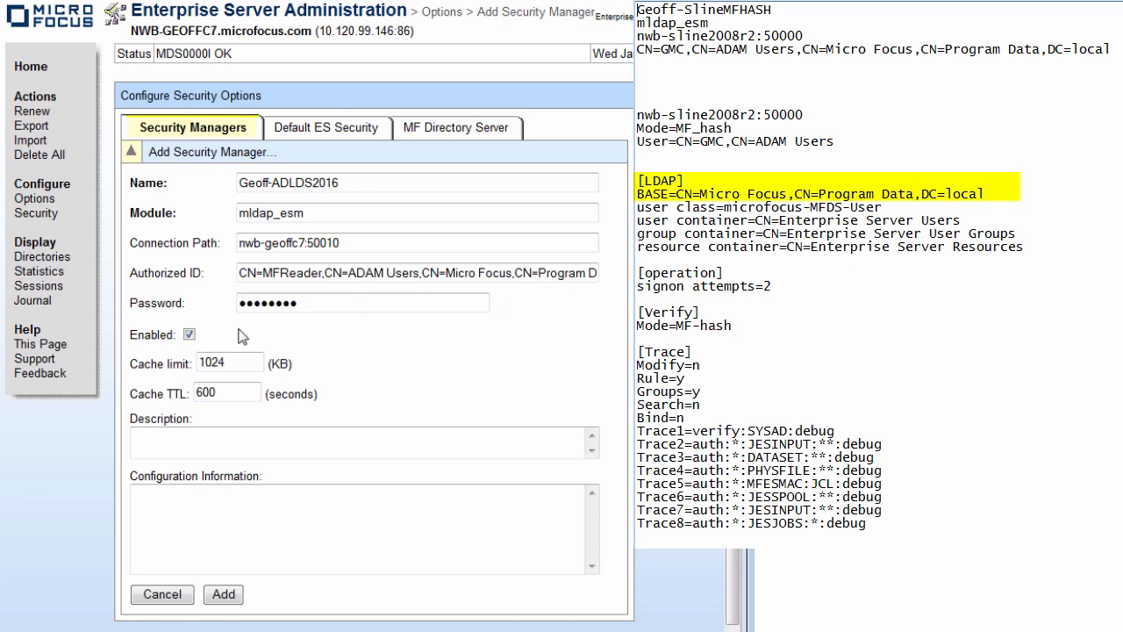
Paste an [LDAP] section with BASE=CN=Micro Focus,CN=Program Data,DC=local into Configuration Information.
{"action": "left_click", "coordinate": [171, 507]}
{"action": "type", "text": "[LDAP] BASE=CN=Micro Focus,CN=Program Data,DC=local"}
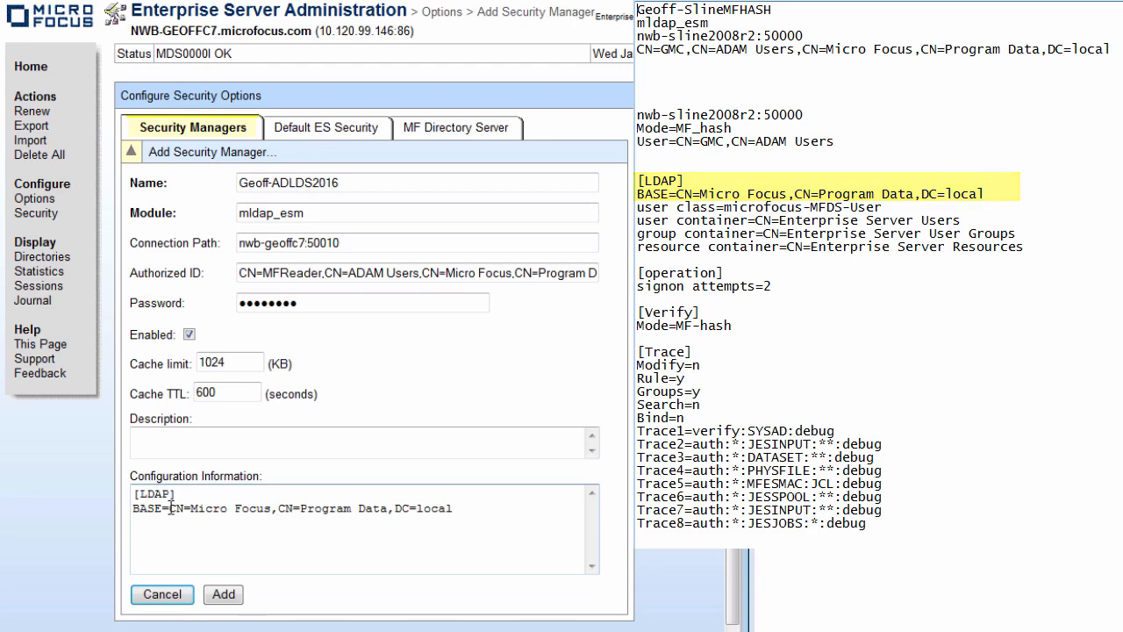
{"action": "left_click_drag", "start_coordinate": [170, 509], "coordinate": [452, 509]}
{"action": "key", "text": "alt+Tab"}
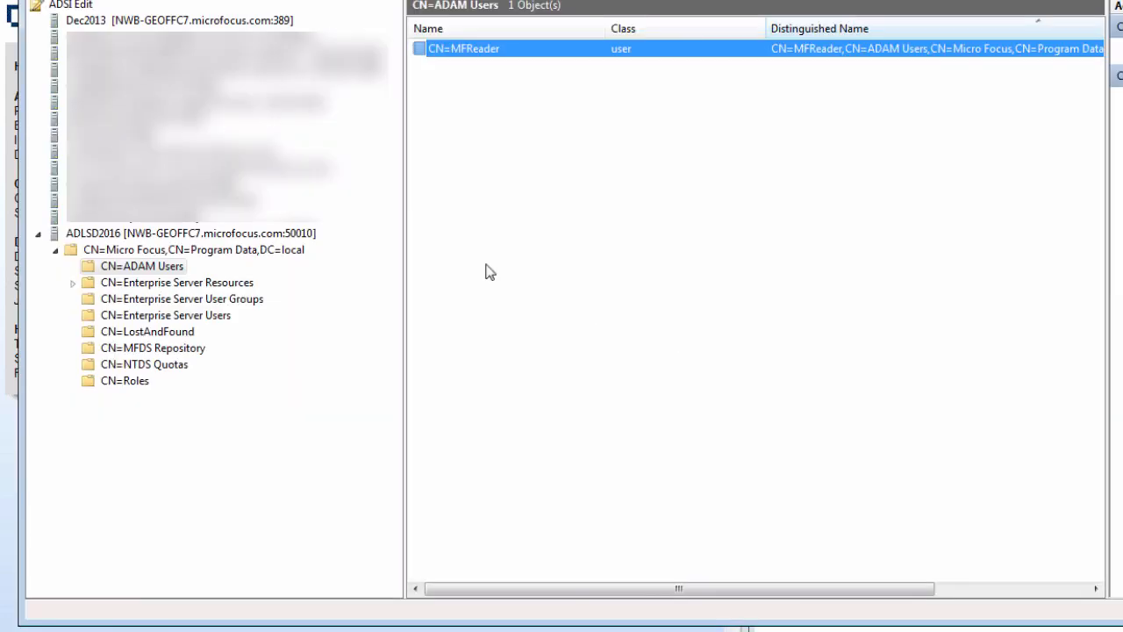
Confirm in ADSI Edit that the ADLSD2016 root container is CN=Micro Focus,CN=Program Data,DC=local.
{"action": "left_click", "coordinate": [123, 235]}
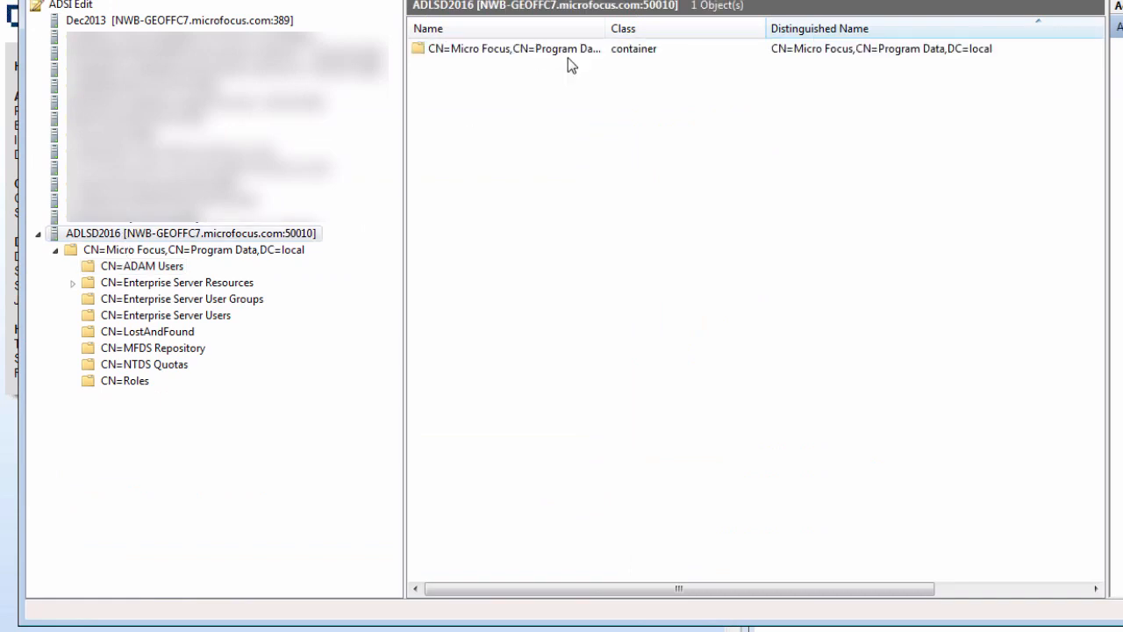
{"action": "left_click_drag", "start_coordinate": [608, 28], "coordinate": [702, 28]}
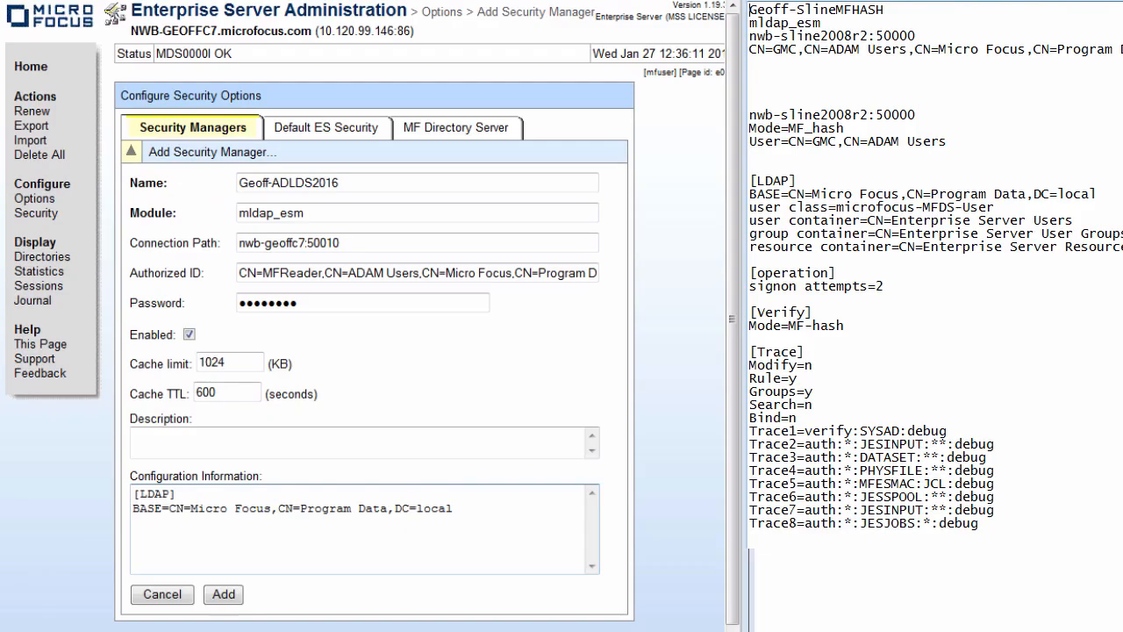
{"action": "left_click_drag", "start_coordinate": [169, 509], "coordinate": [470, 541]}
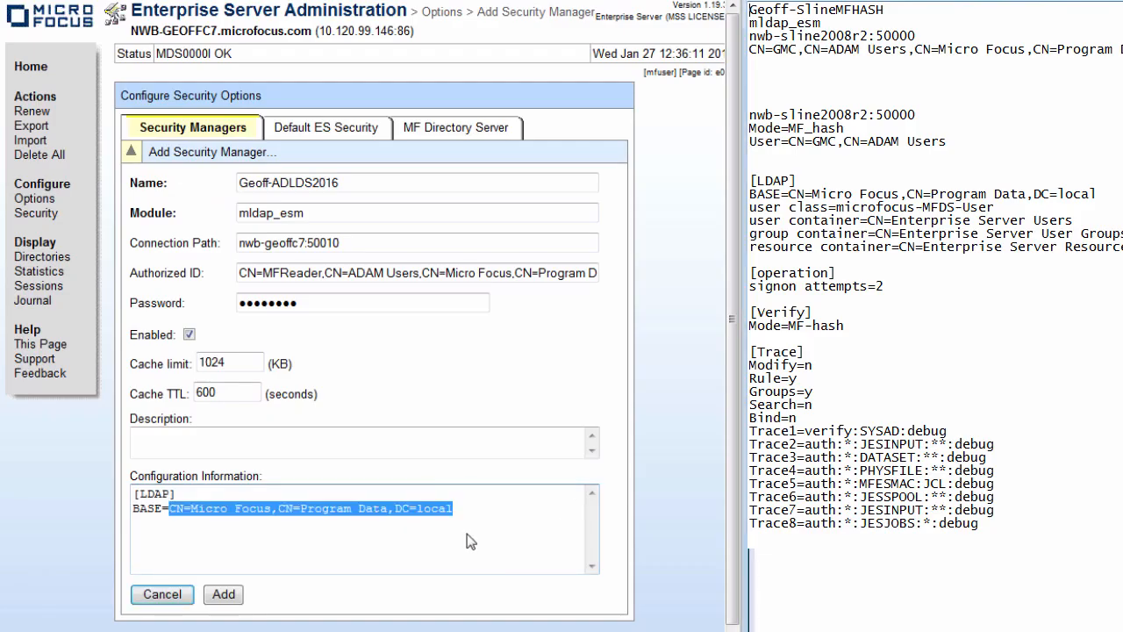
Add the microfocus-MFDS-User class and the user, group and resource container entries under [LDAP].
{"action": "left_click", "coordinate": [469, 508]}
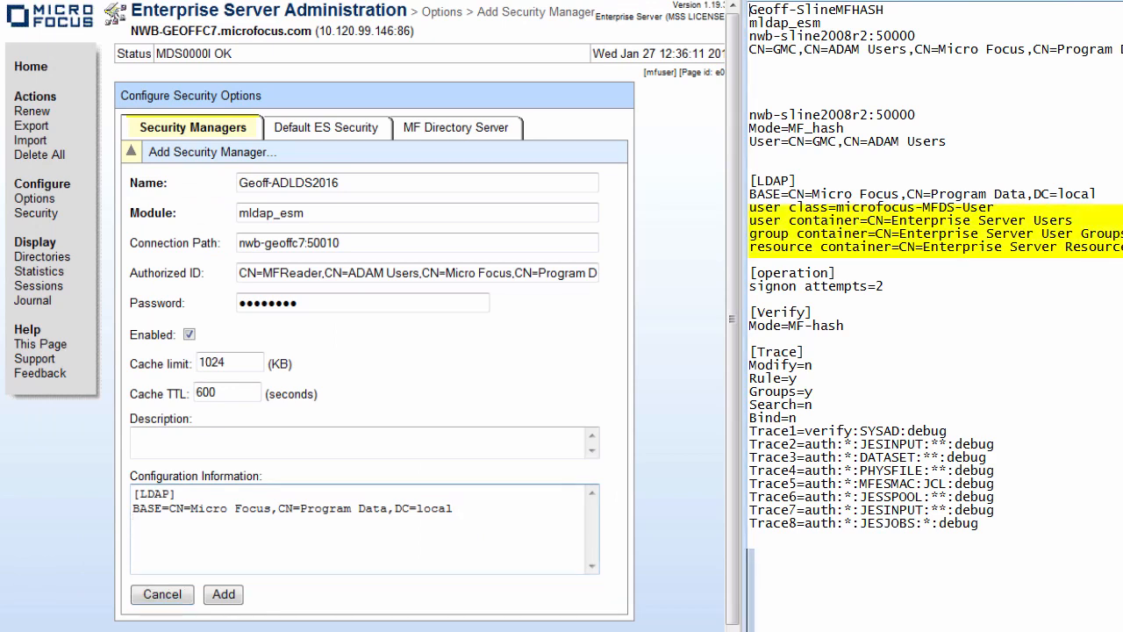
{"action": "type", "text": "user class=microfocus-MFDS-User user container=CN=Enterprise Server Users group container=CN=Enterprise Server User Groups resource container=CN=Enterprise Server Resources"}
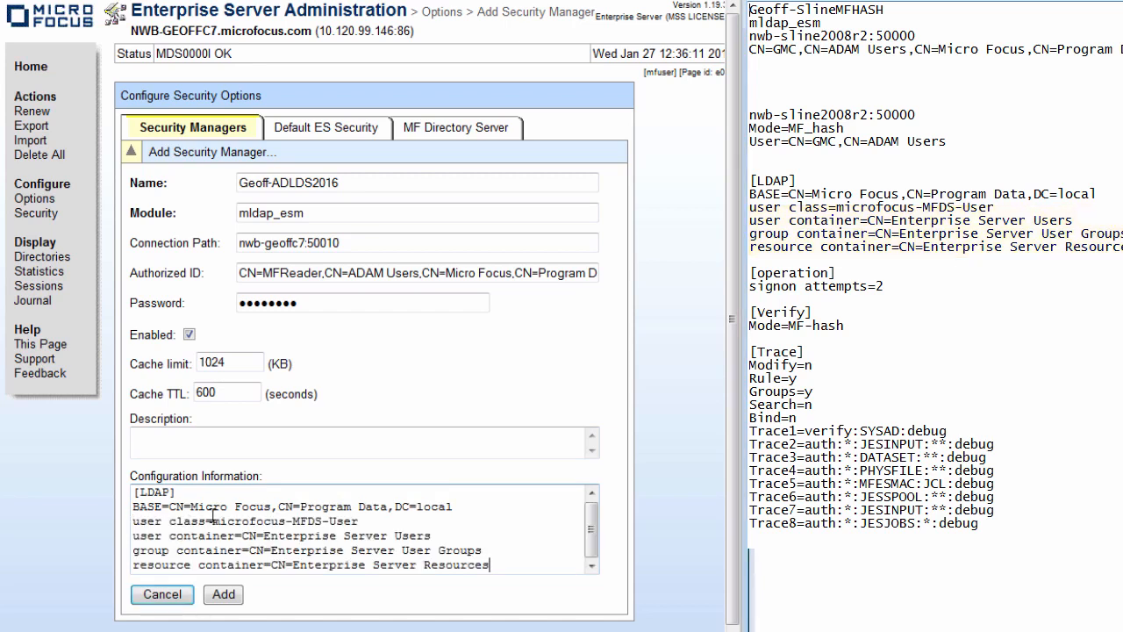
{"action": "left_click_drag", "start_coordinate": [213, 520], "coordinate": [358, 522]}
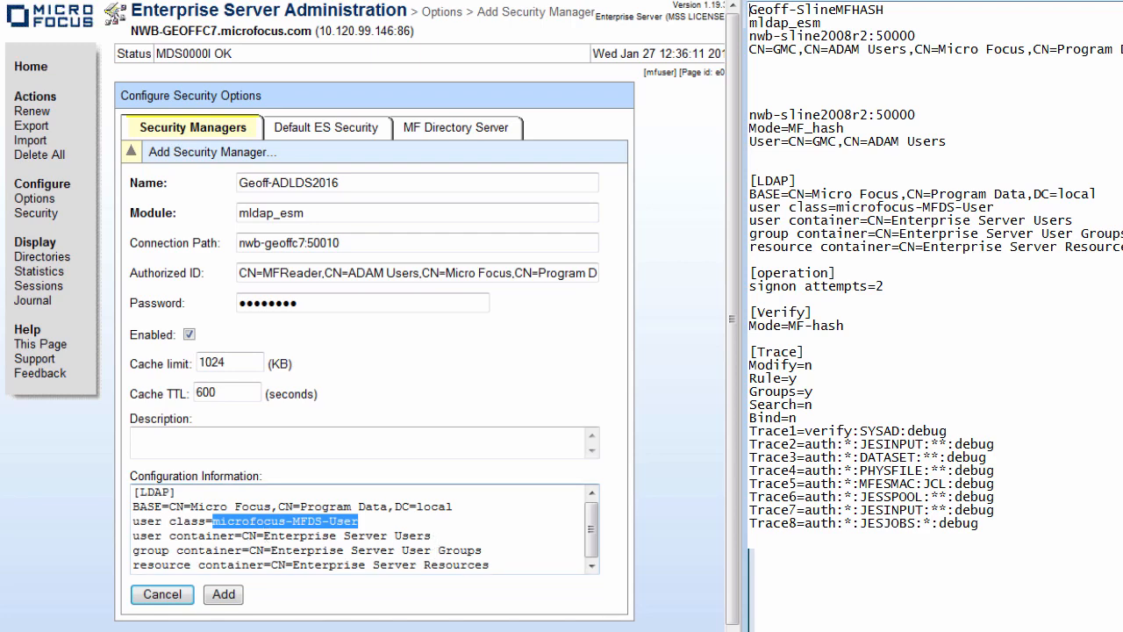
{"action": "key", "text": "alt+Tab"}
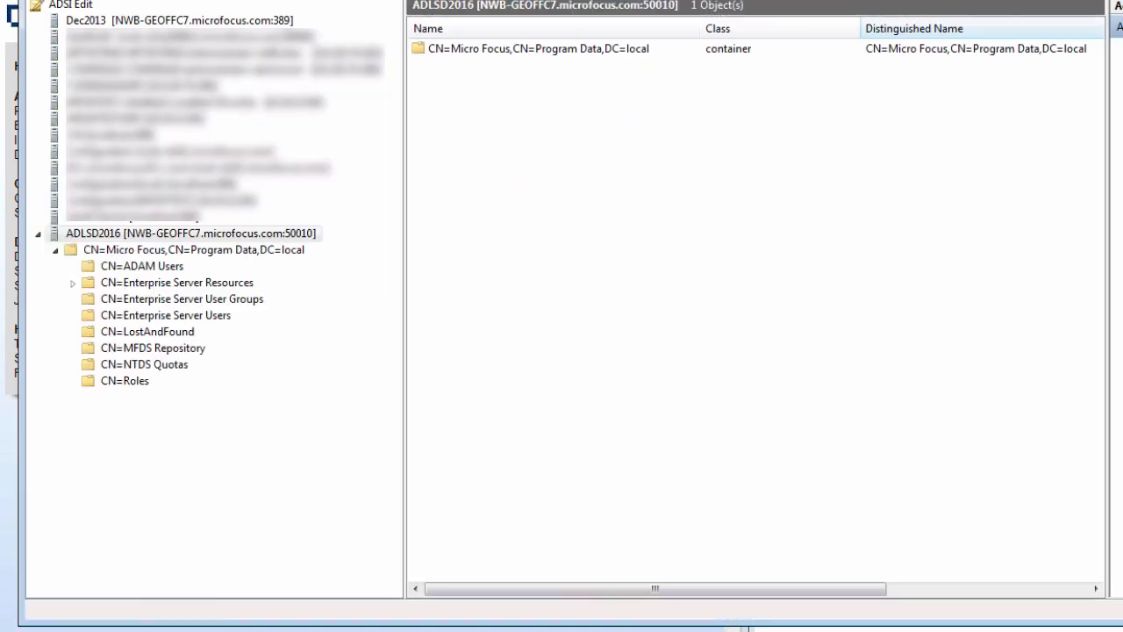
Open CN=Enterprise Server Users to confirm it holds 17 microfocus-MFDS-User objects.
{"action": "left_click", "coordinate": [165, 321]}
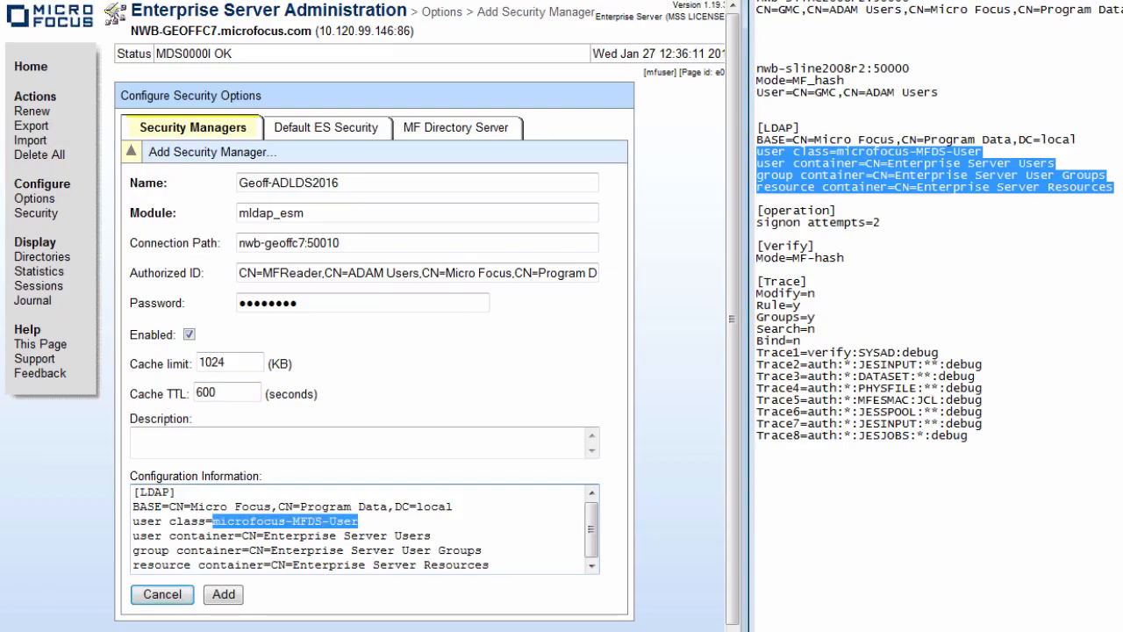
Append a [Verify] section with Mode=MF-hash at the end of Configuration Information.
{"action": "left_click_drag", "start_coordinate": [757, 247], "coordinate": [866, 254]}
{"action": "key", "text": "ctrl+c"}
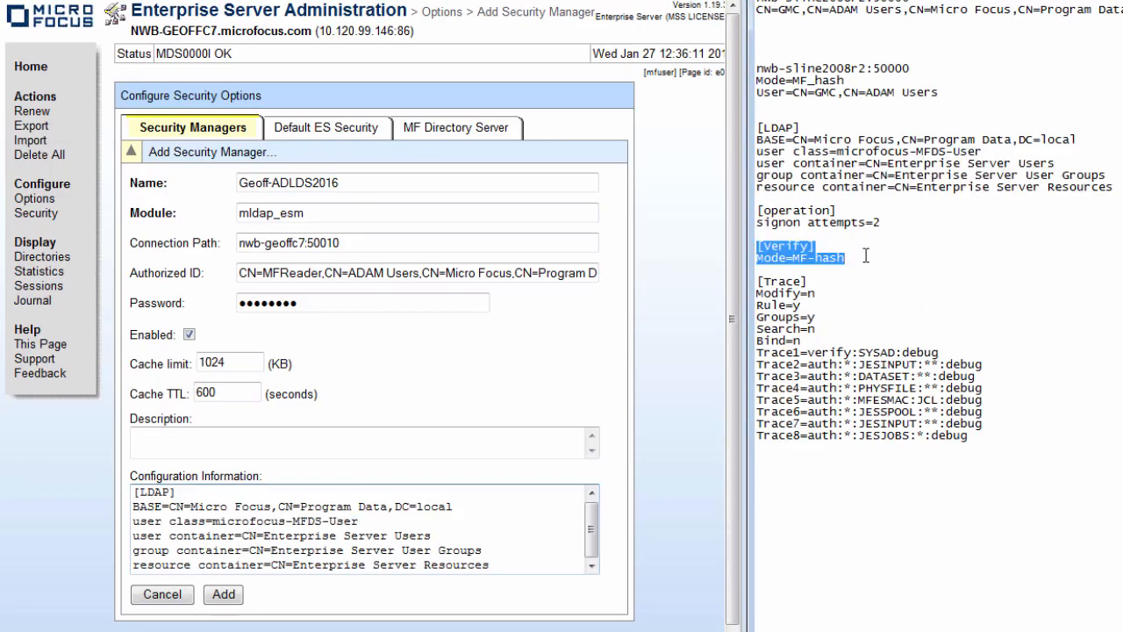
{"action": "left_click", "coordinate": [511, 553]}
{"action": "key", "text": "ctrl+End"}
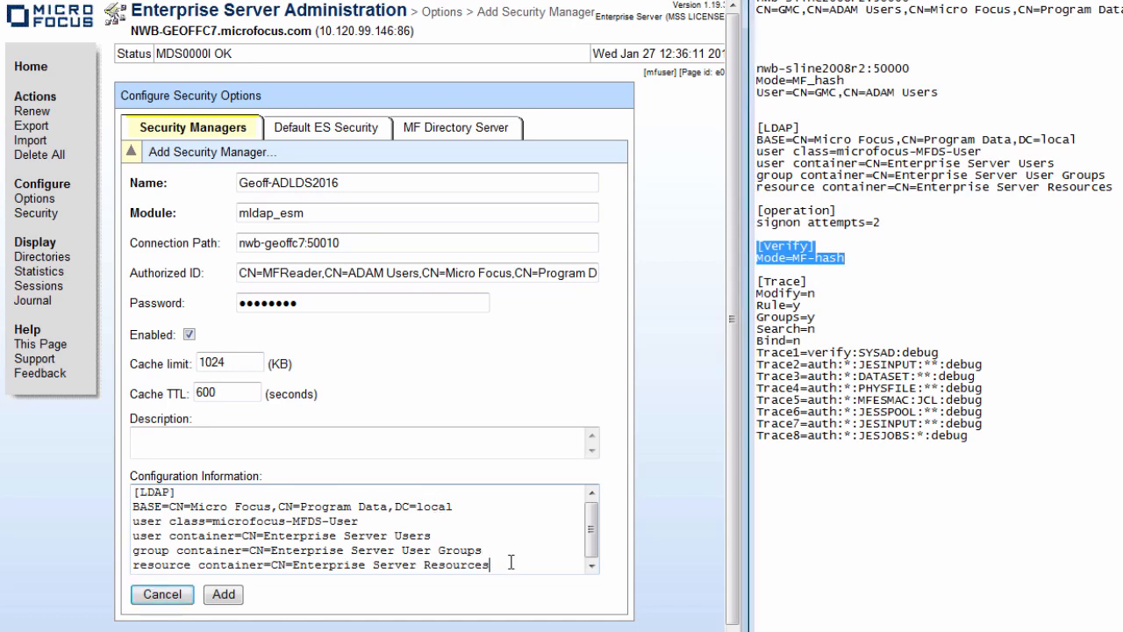
{"action": "key", "text": "Return"}
{"action": "key", "text": "Return"}
{"action": "key", "text": "ctrl+v"}
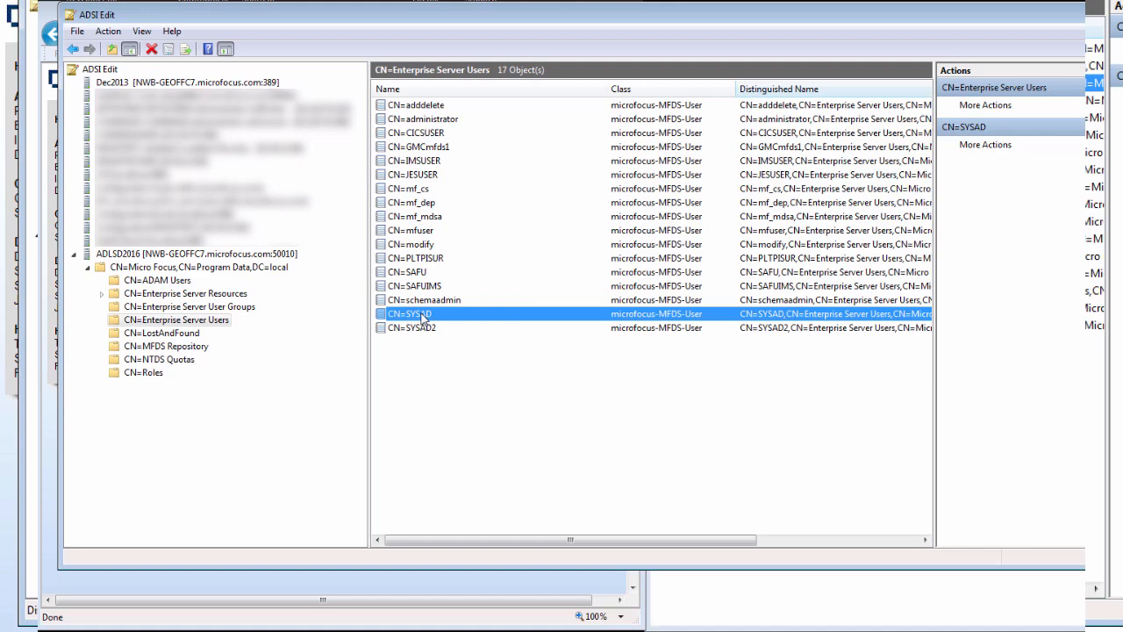
Inspect the SYSAD user's microfocus-MFDS-User-Pwd attribute, then close its properties without changes.
{"action": "right_click", "coordinate": [422, 318]}
{"action": "left_click", "coordinate": [459, 384]}
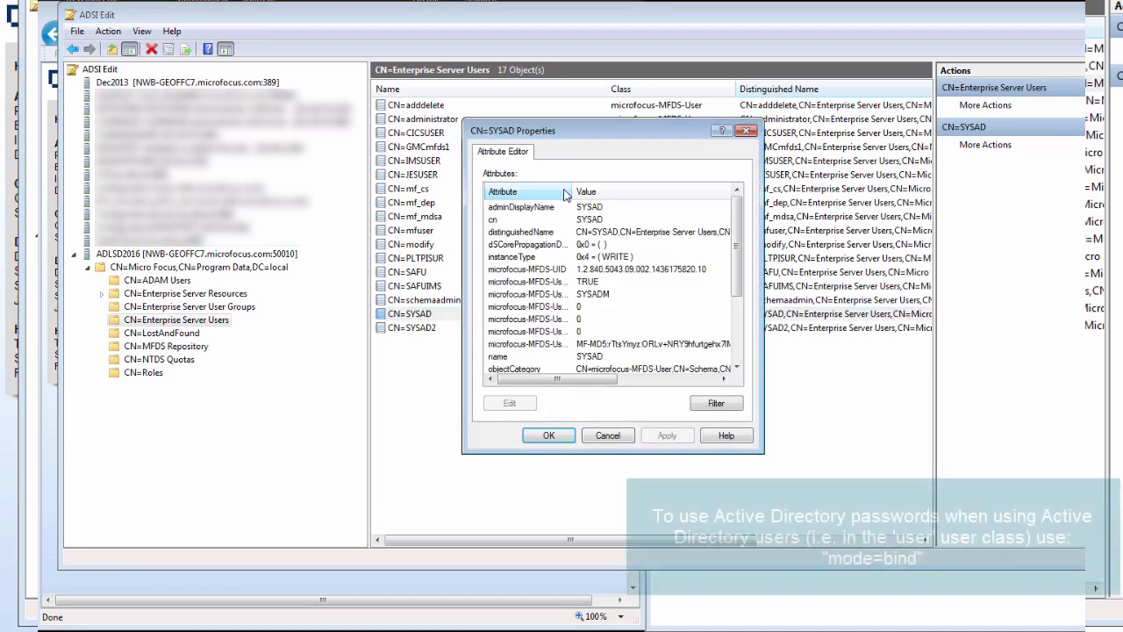
{"action": "left_click", "coordinate": [580, 344]}
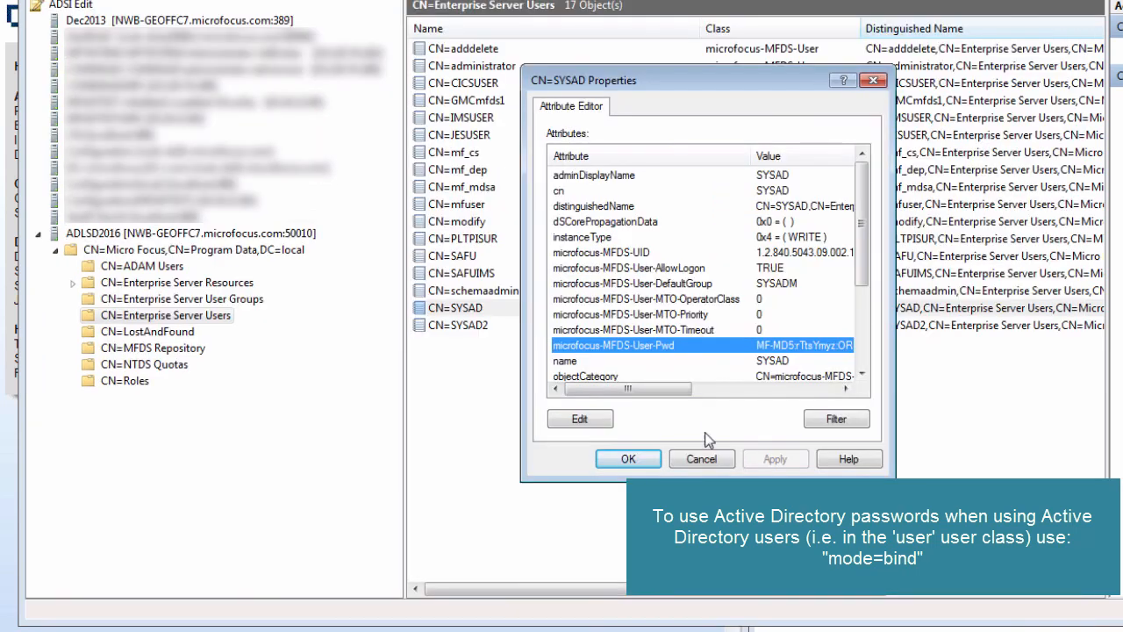
{"action": "left_click", "coordinate": [702, 463]}
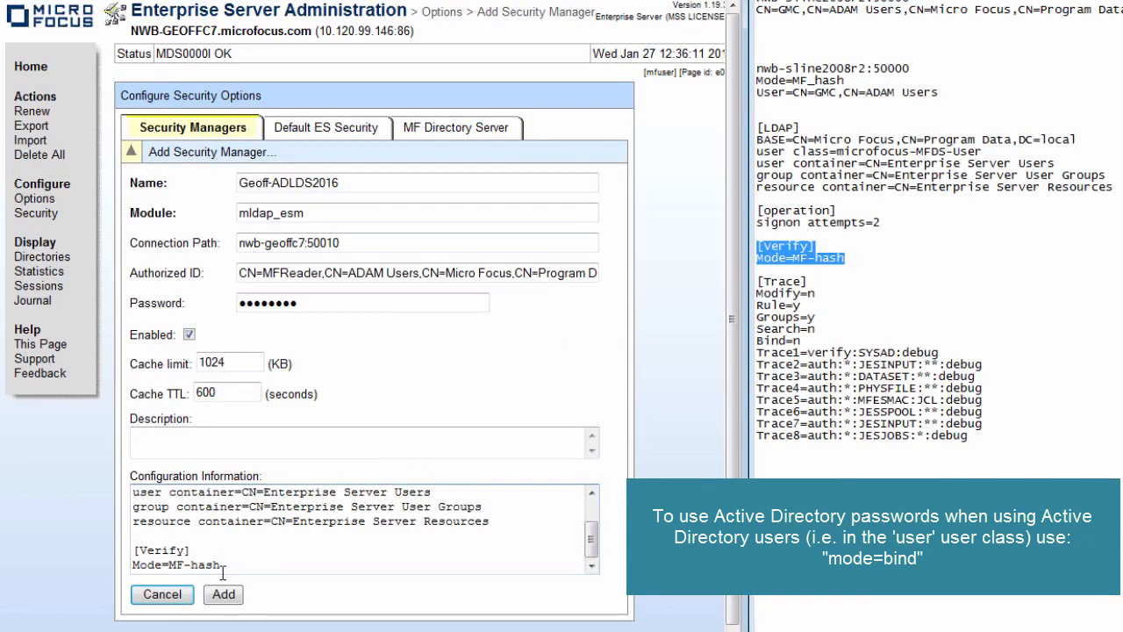
{"action": "left_click", "coordinate": [831, 284]}
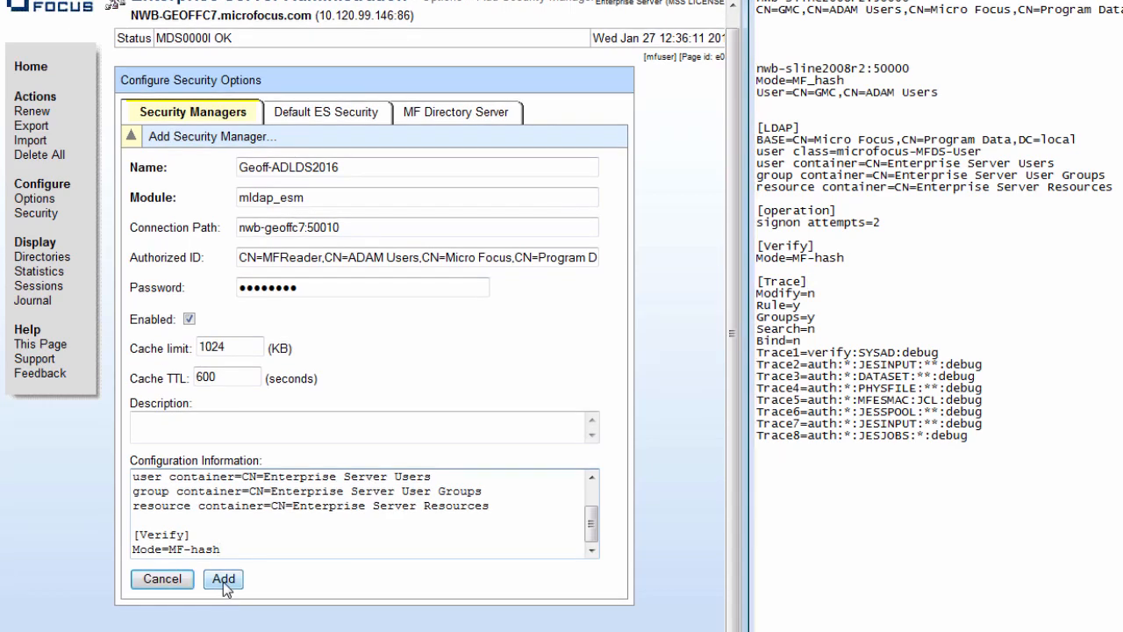
Submit the form so Geoff-ADLDS2016 with module mldap_esm joins the Security Manager Pool.
{"action": "left_click", "coordinate": [223, 580]}
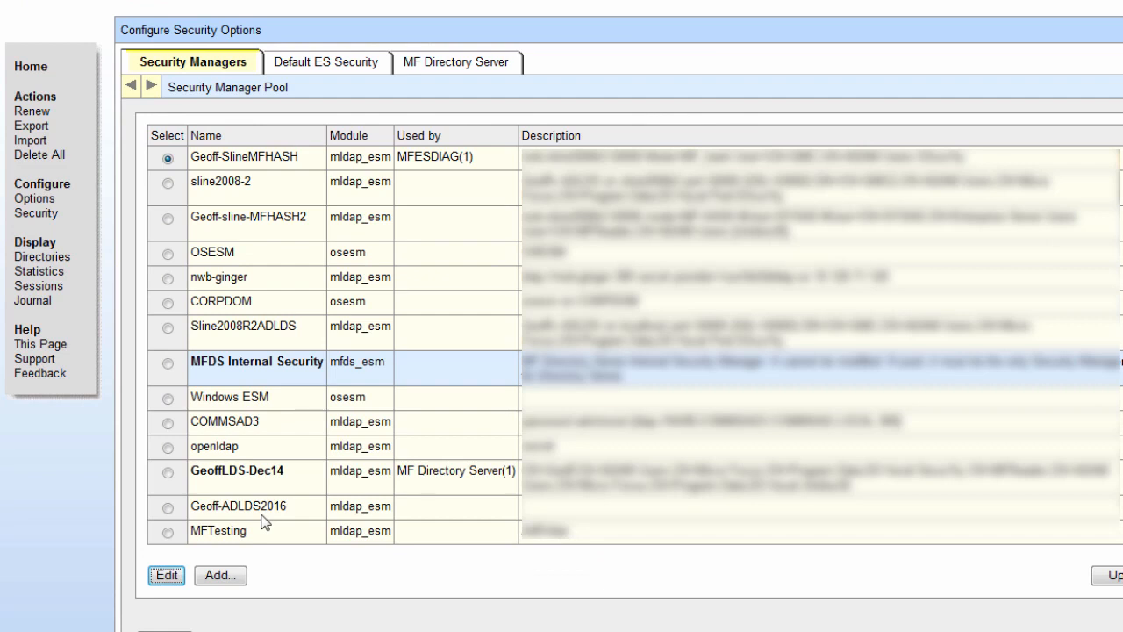
{"action": "left_click", "coordinate": [483, 62]}
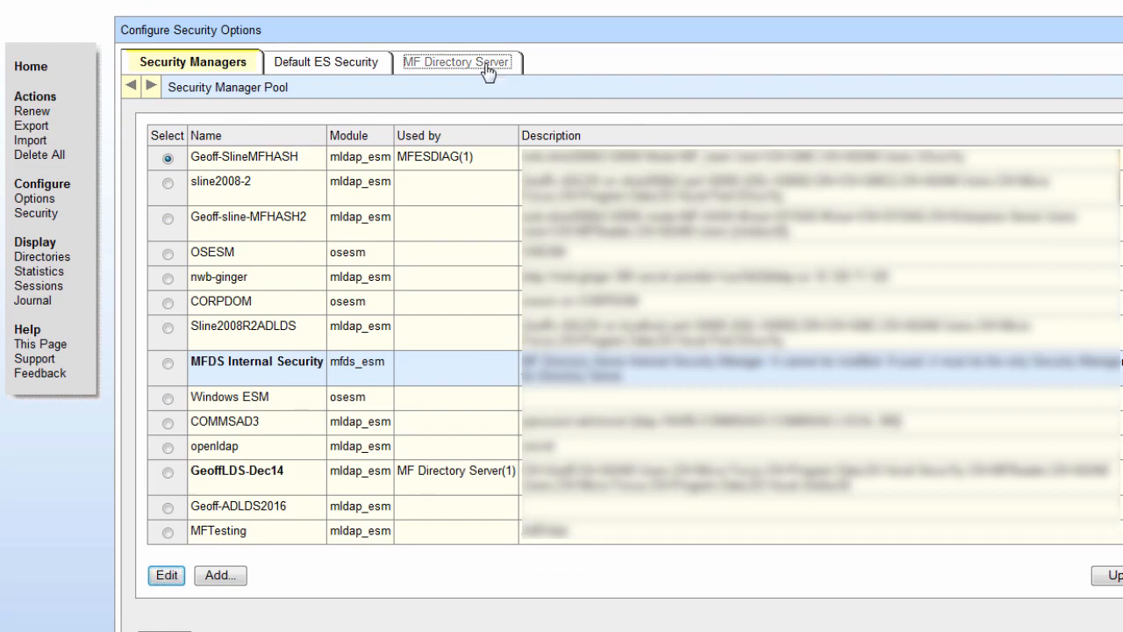
Replace MFDS Internal Security with Geoff-ADLDS2016 for the Directory Server and confirm it initialized OK.
{"action": "scroll", "coordinate": [415, 290], "scroll_direction": "down", "scroll_amount": 3}
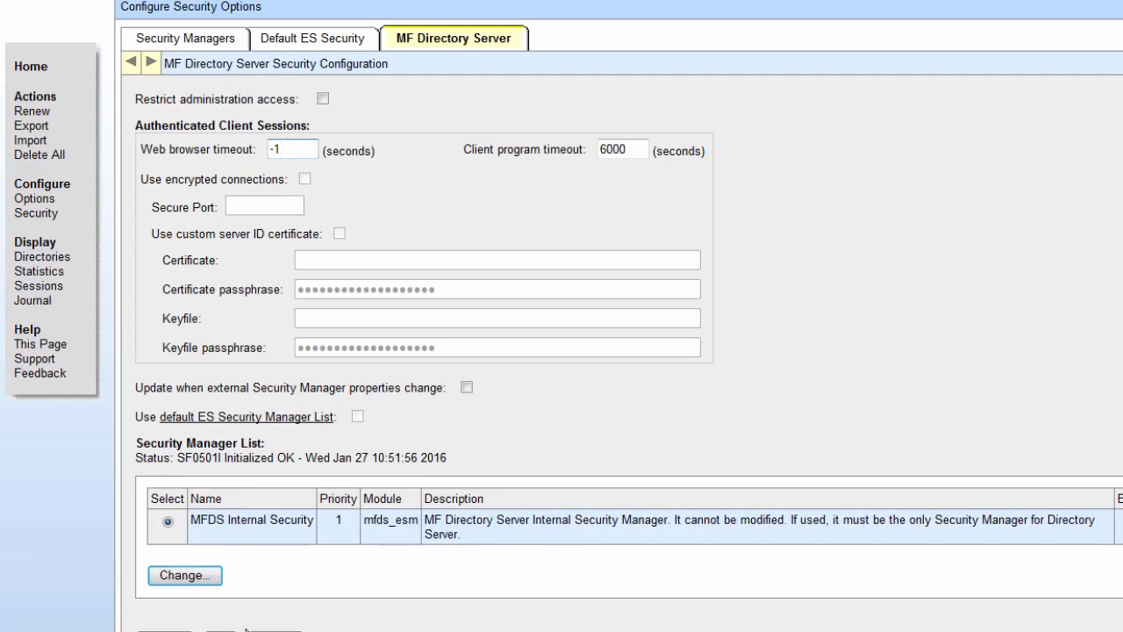
{"action": "left_click", "coordinate": [184, 575]}
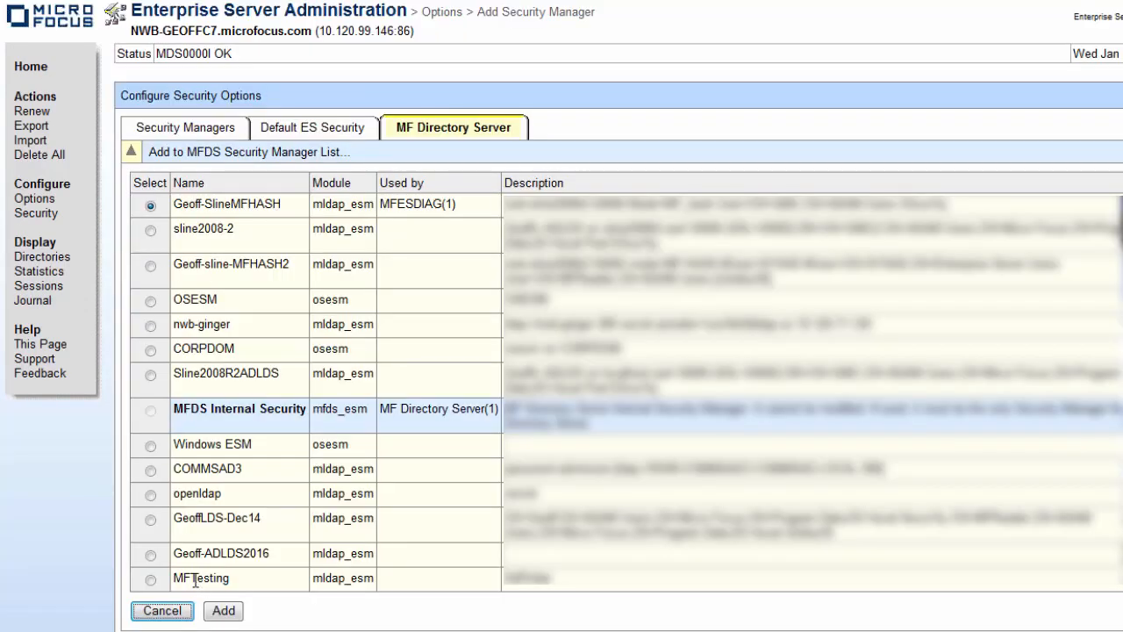
{"action": "left_click", "coordinate": [151, 556]}
{"action": "left_click", "coordinate": [227, 614]}
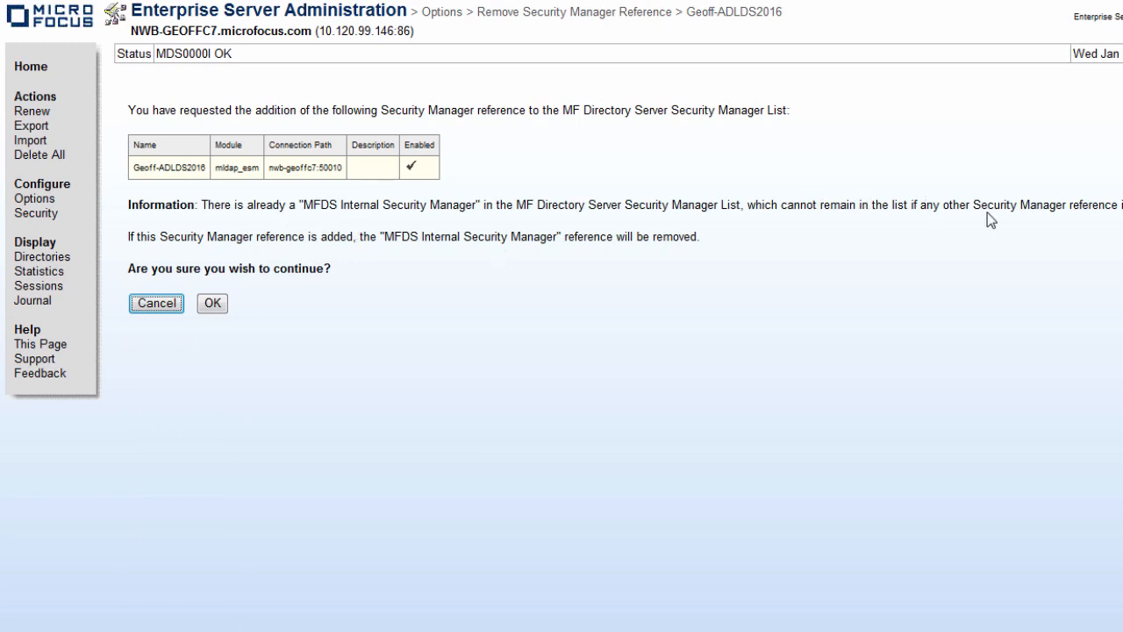
{"action": "left_click", "coordinate": [204, 301]}
{"action": "scroll", "coordinate": [205, 303], "scroll_direction": "down", "scroll_amount": 3}
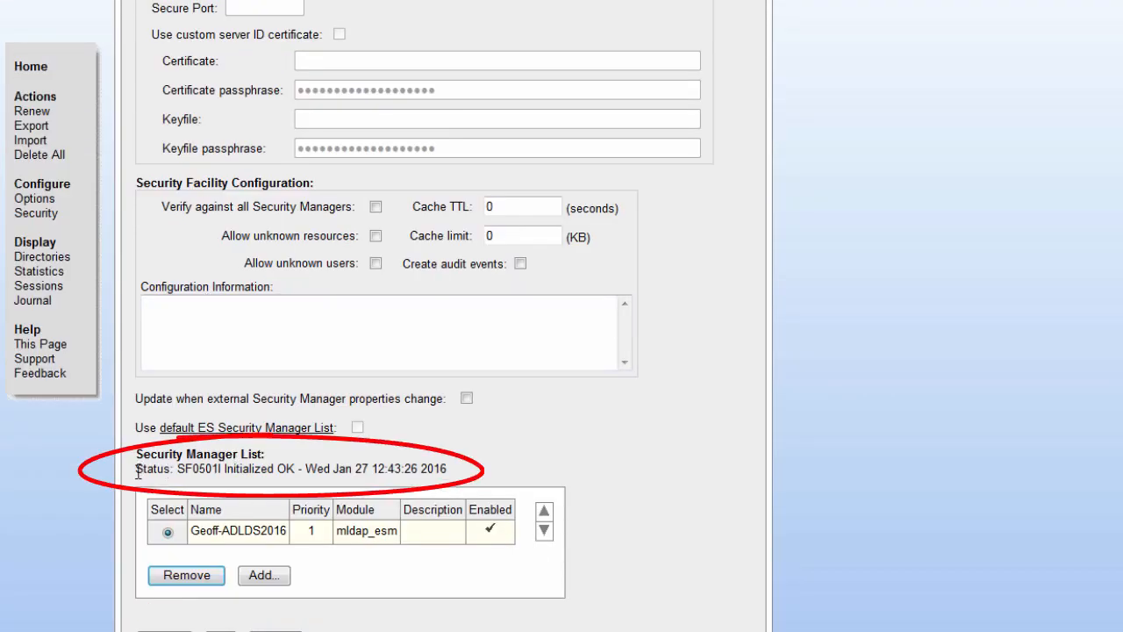
{"action": "left_click_drag", "start_coordinate": [136, 471], "coordinate": [295, 474]}
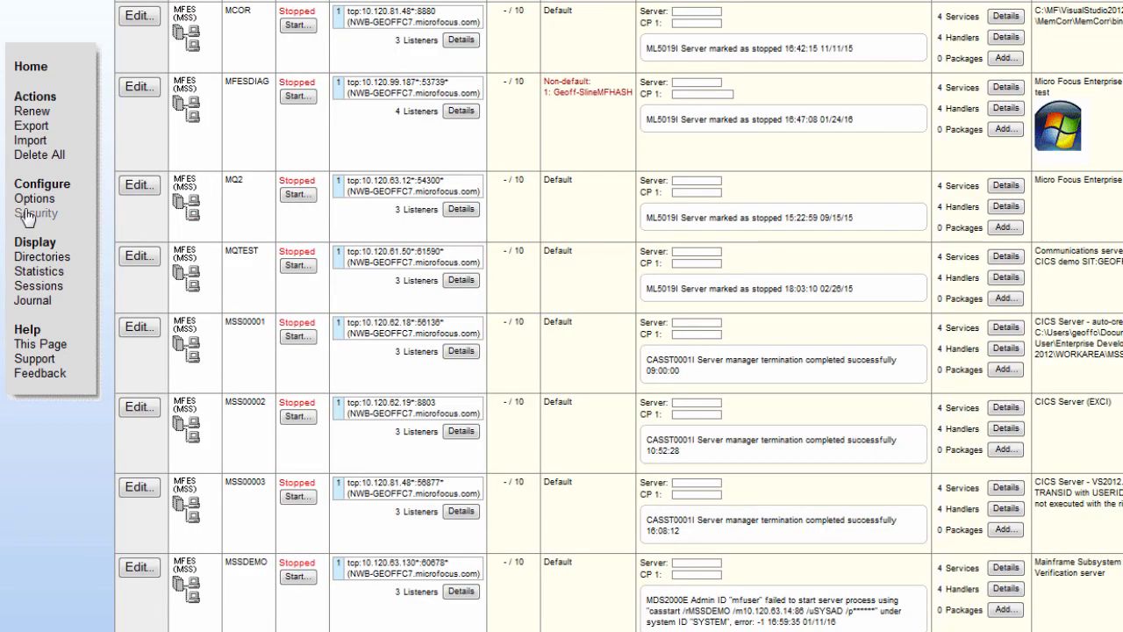
Check Geoff-ADLDS2016's MFReader authorized ID and password, then view the journal for MLDAP ESM initialization.
{"action": "left_click", "coordinate": [35, 213]}
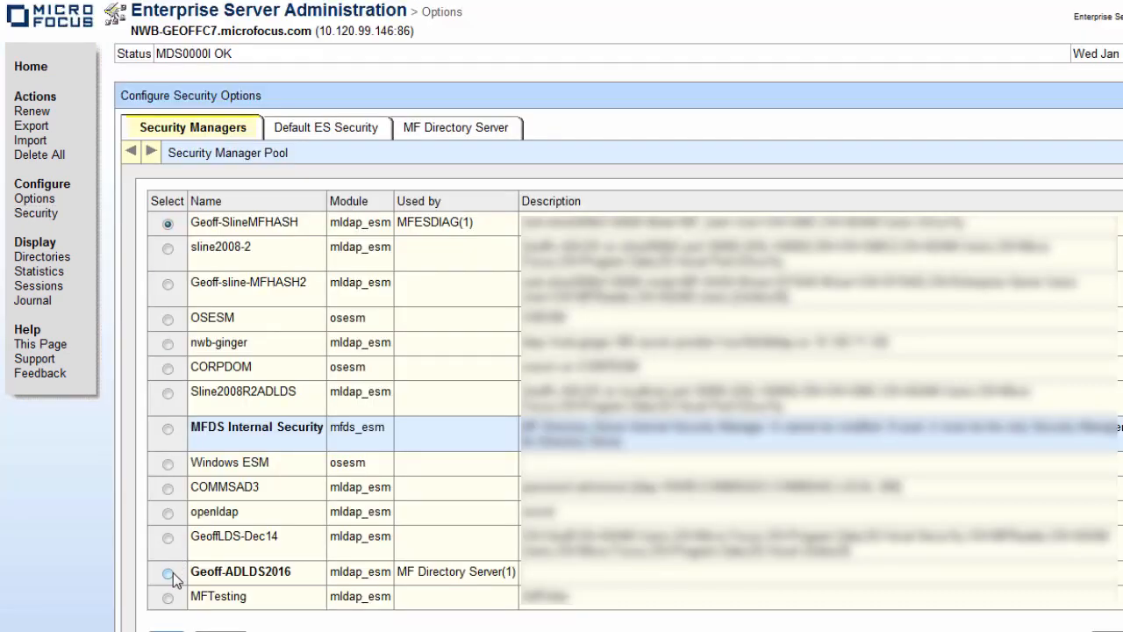
{"action": "left_click", "coordinate": [168, 572]}
{"action": "left_click", "coordinate": [166, 631]}
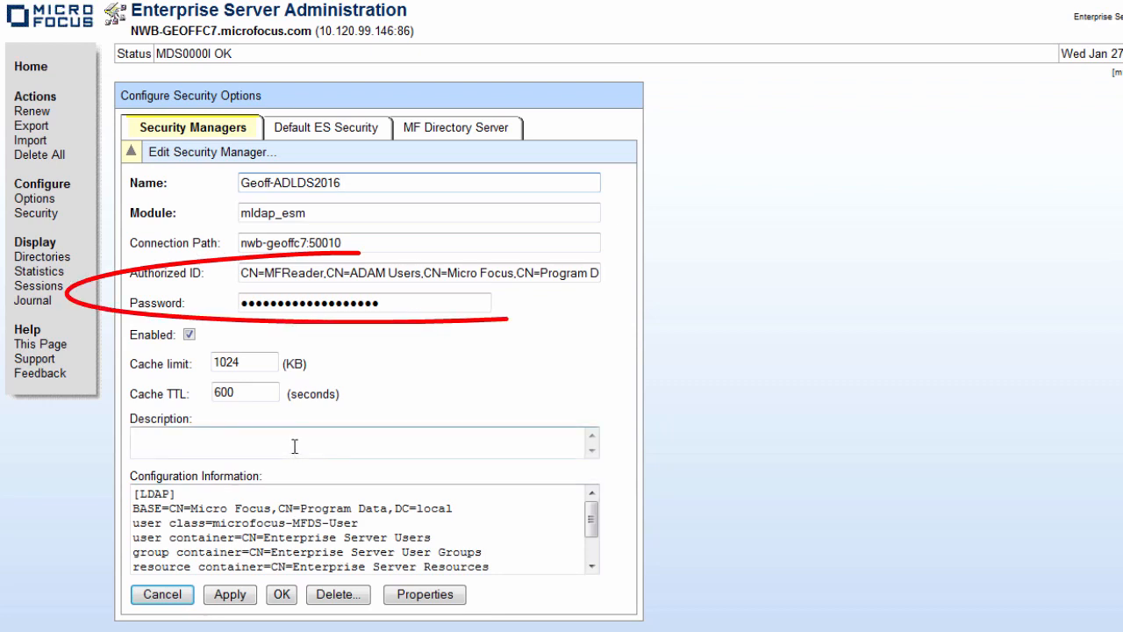
{"action": "left_click_drag", "start_coordinate": [265, 273], "coordinate": [325, 278]}
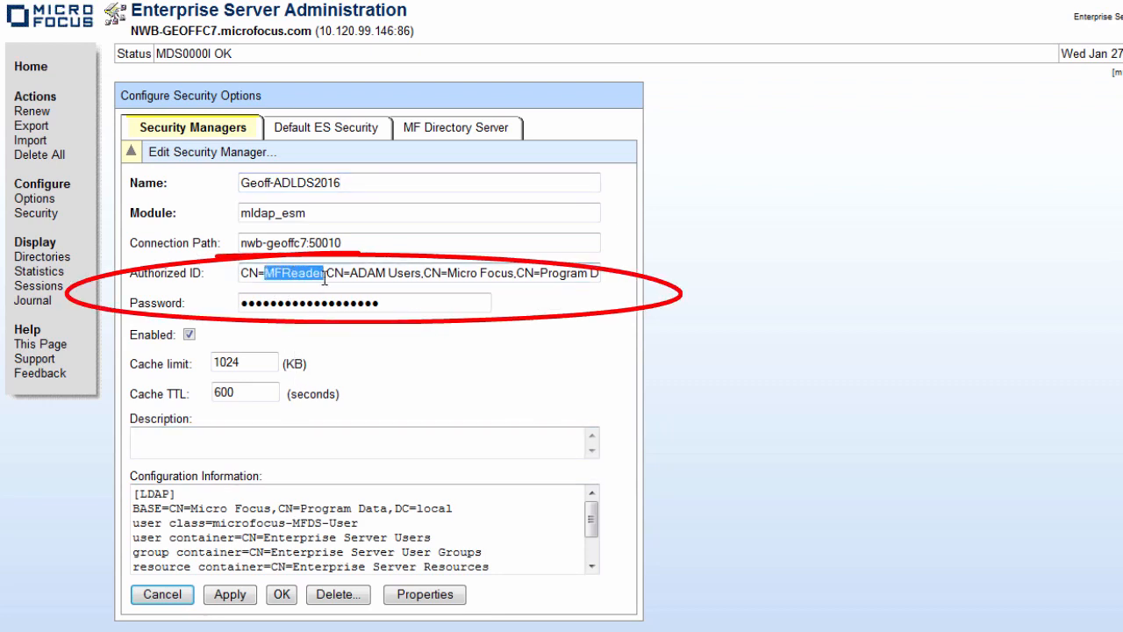
{"action": "left_click_drag", "start_coordinate": [388, 302], "coordinate": [210, 323]}
{"action": "left_click", "coordinate": [32, 301]}
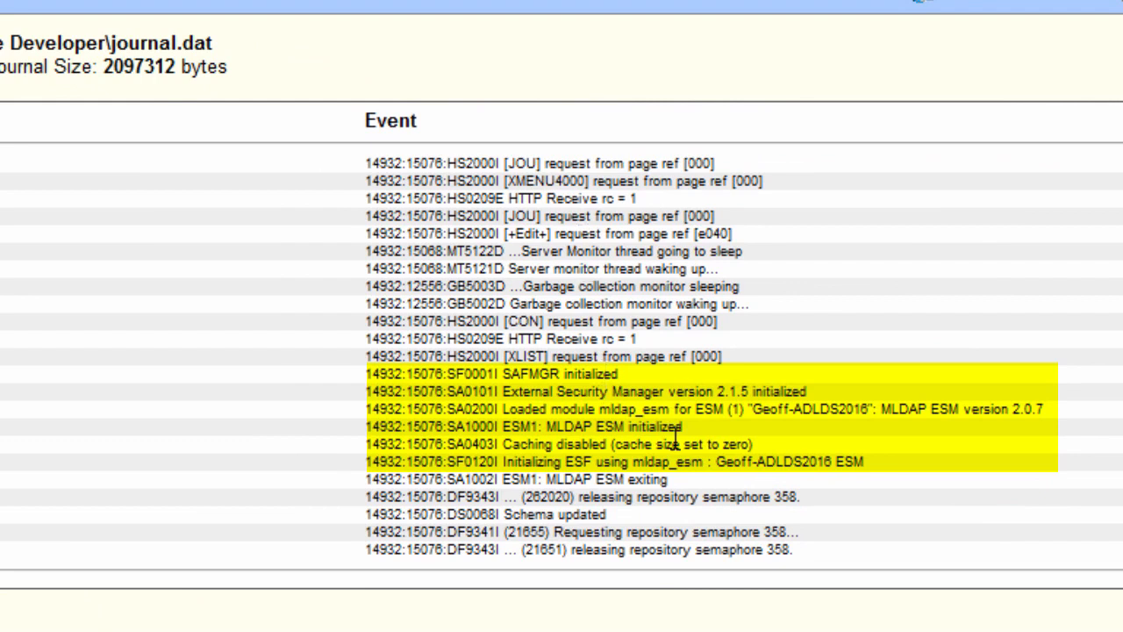
Return from the journal to the Security Manager Pool under Configure > Security.
{"action": "scroll", "coordinate": [676, 438], "scroll_direction": "up", "scroll_amount": 1}
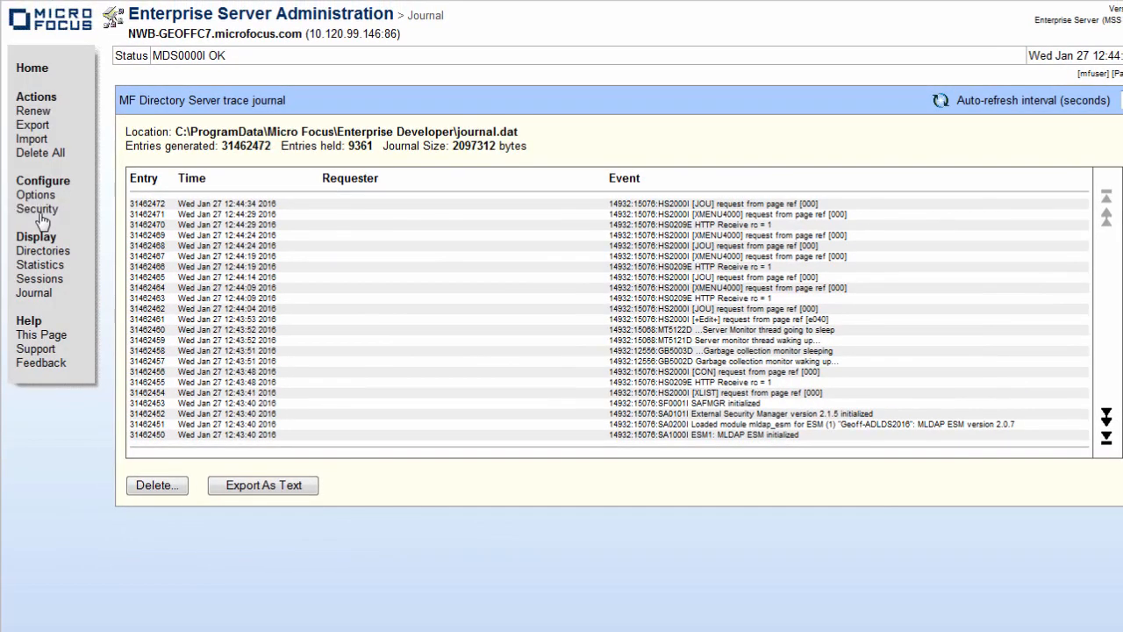
{"action": "left_click", "coordinate": [40, 214]}
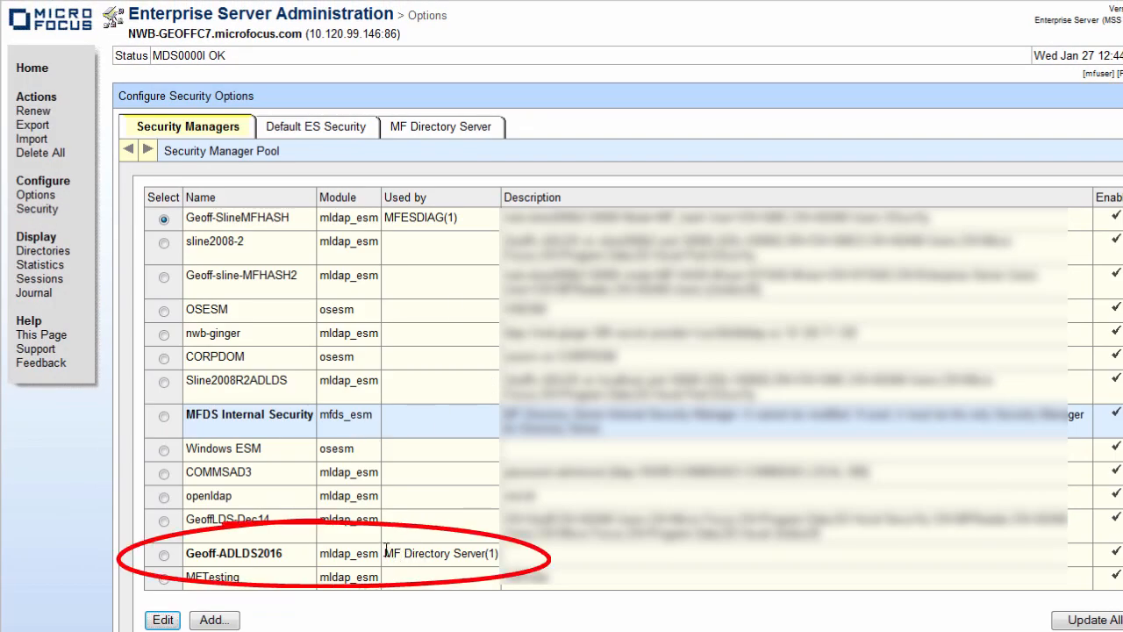
Note that MF Directory Server uses Geoff-ADLDS2016, then show the MF Directory Server security settings.
{"action": "left_click_drag", "start_coordinate": [386, 554], "coordinate": [490, 561]}
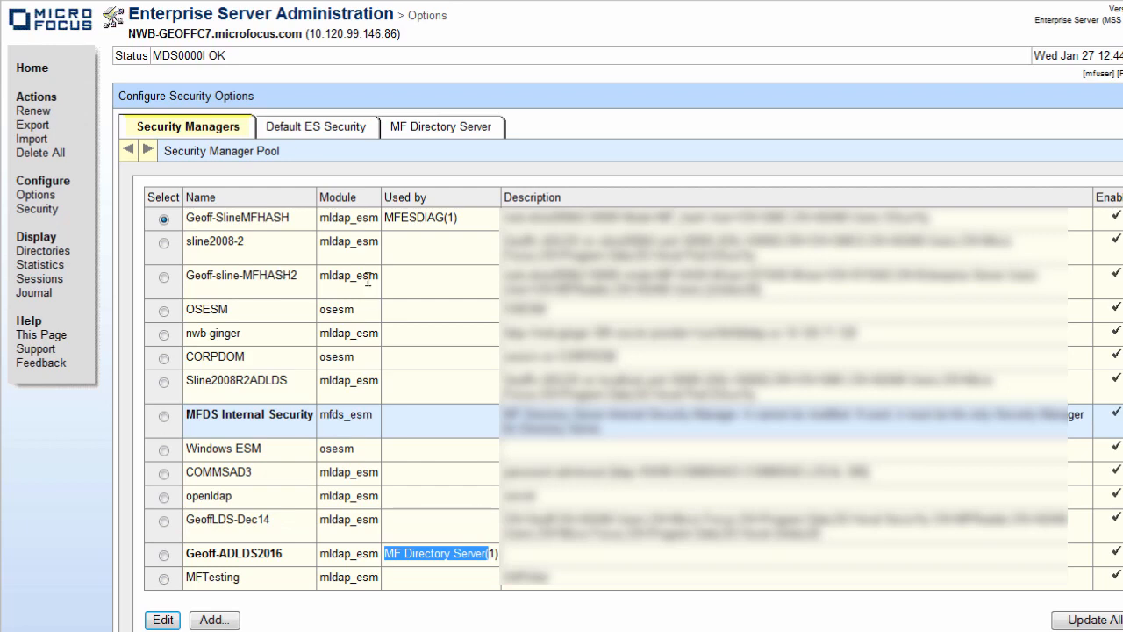
{"action": "left_click", "coordinate": [414, 129]}
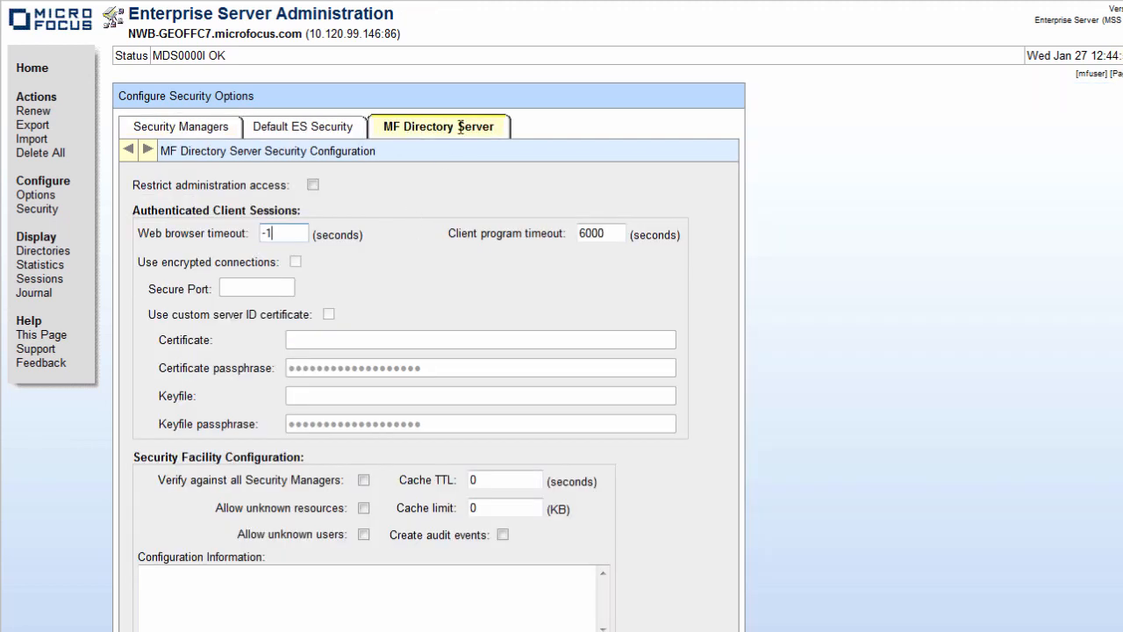
Enable Restrict administration access for MF Directory Server and apply the change.
{"action": "left_click", "coordinate": [313, 186]}
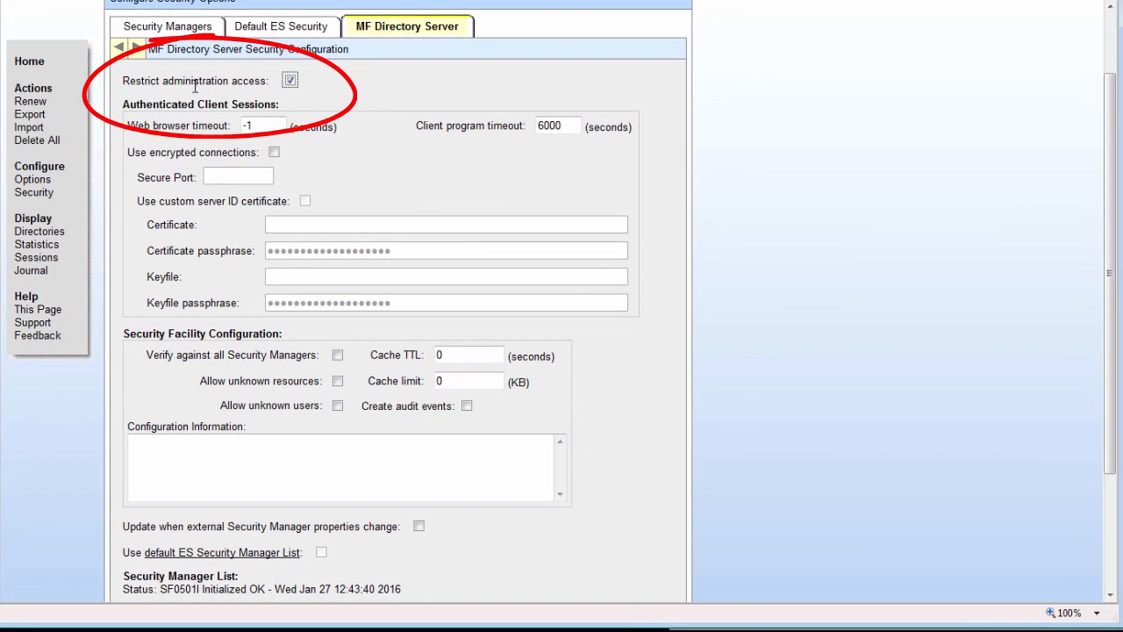
{"action": "scroll", "coordinate": [441, 245], "scroll_direction": "down", "scroll_amount": 3}
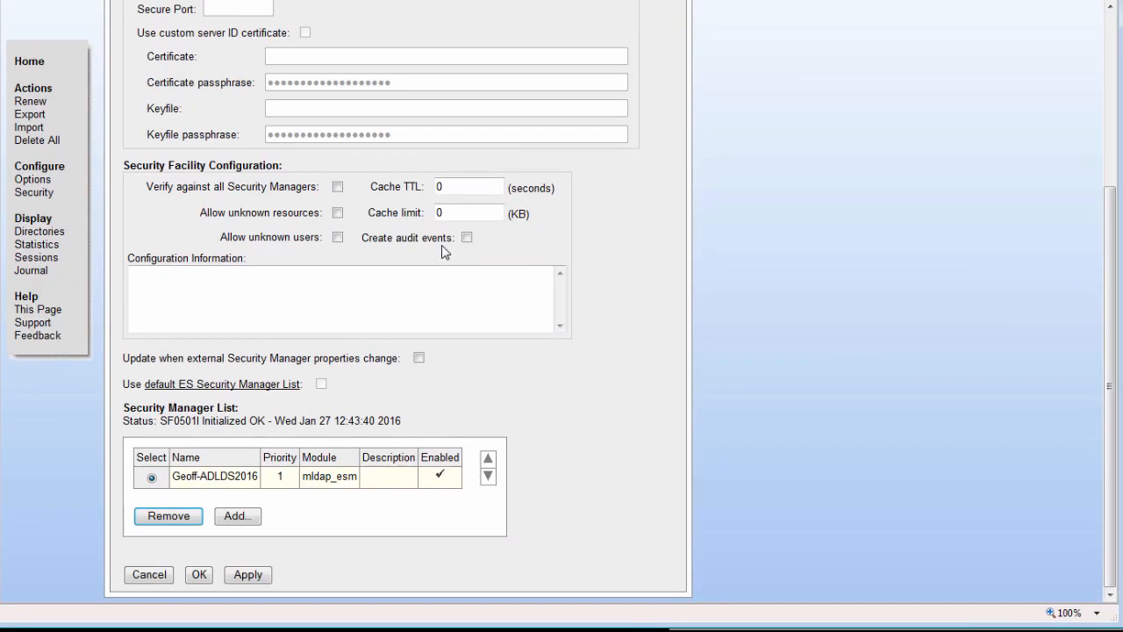
{"action": "left_click", "coordinate": [243, 574]}
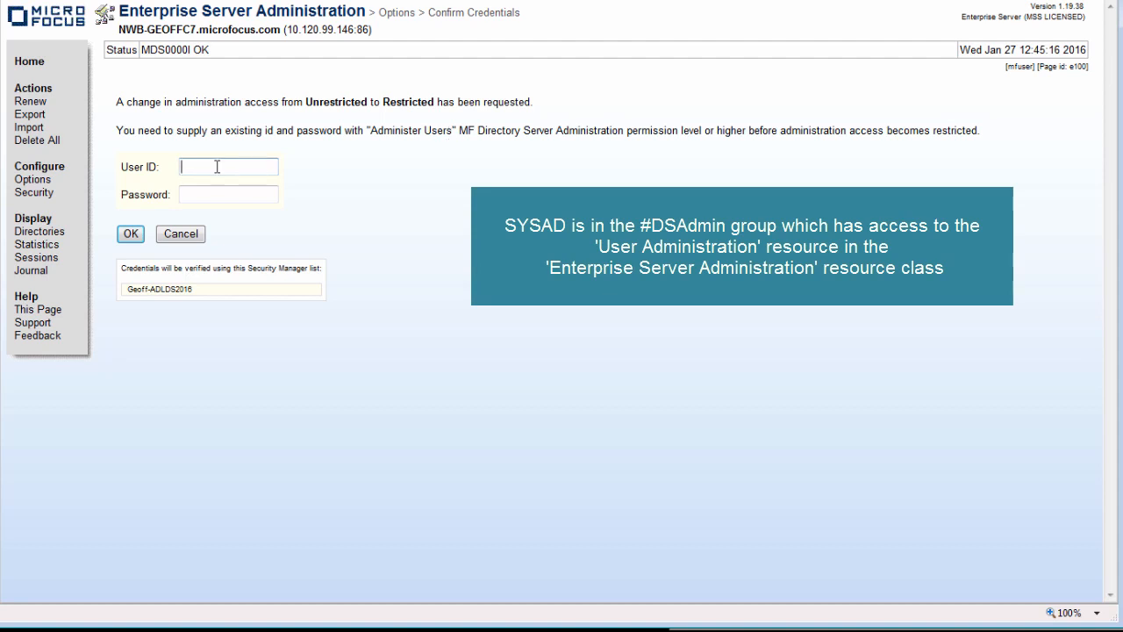
Confirm the restriction with the administrator user ID and password, then check the logged-on session user.
{"action": "type", "text": "SYSAD"}
{"action": "key", "text": "Tab"}
{"action": "type", "text": "*****"}
{"action": "left_click", "coordinate": [131, 234]}
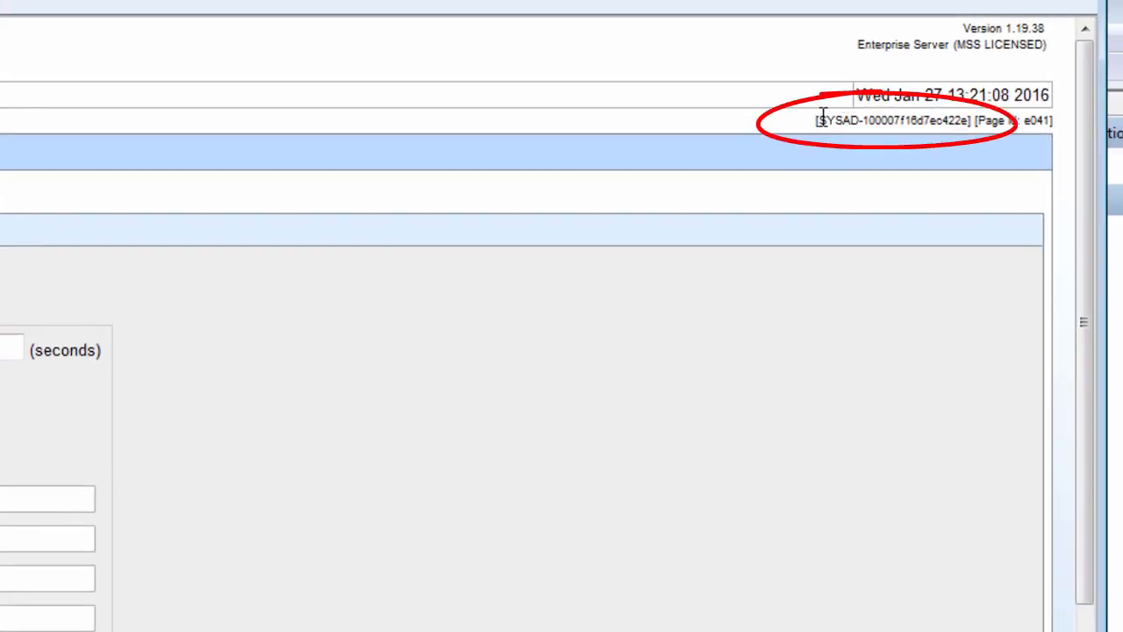
{"action": "left_click_drag", "start_coordinate": [817, 119], "coordinate": [853, 121]}
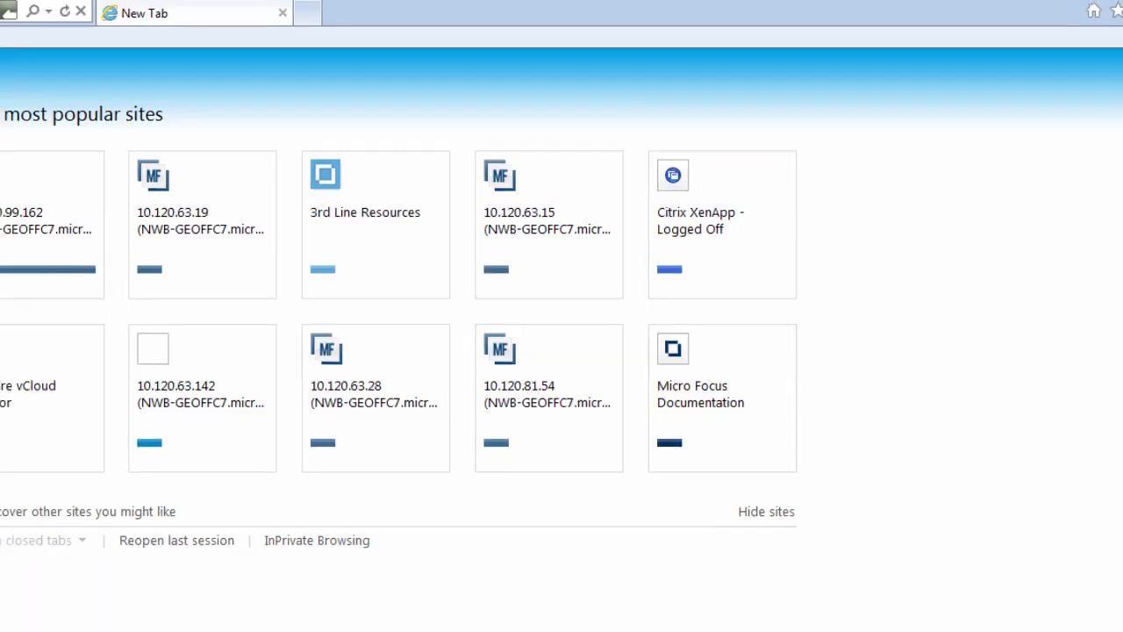
Log on to the administration site at localhost:86 with the administrator user ID and password.
{"action": "key", "text": "Return"}
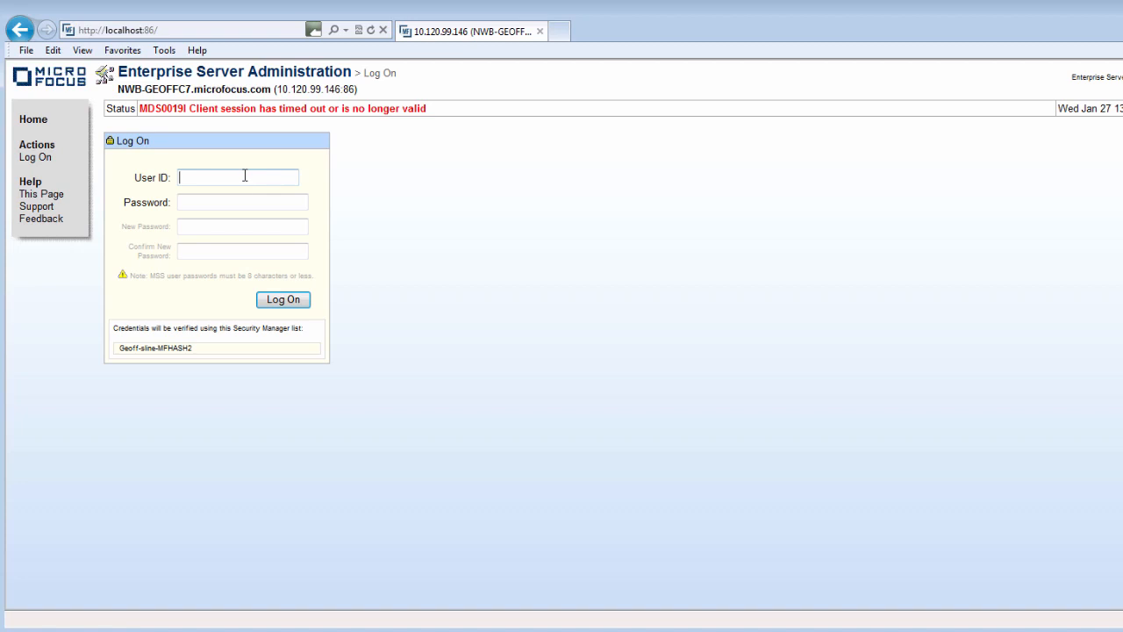
{"action": "key", "text": "Tab"}
{"action": "left_click", "coordinate": [283, 299]}
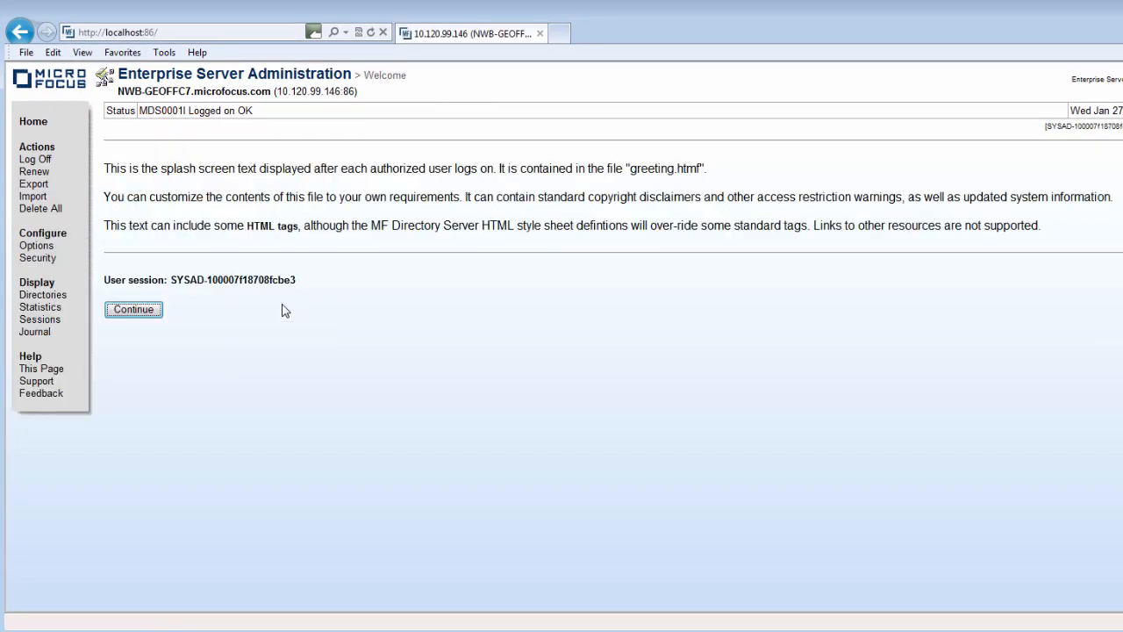
Continue past the Welcome page of the new localhost:86 session.
{"action": "left_click", "coordinate": [143, 311]}
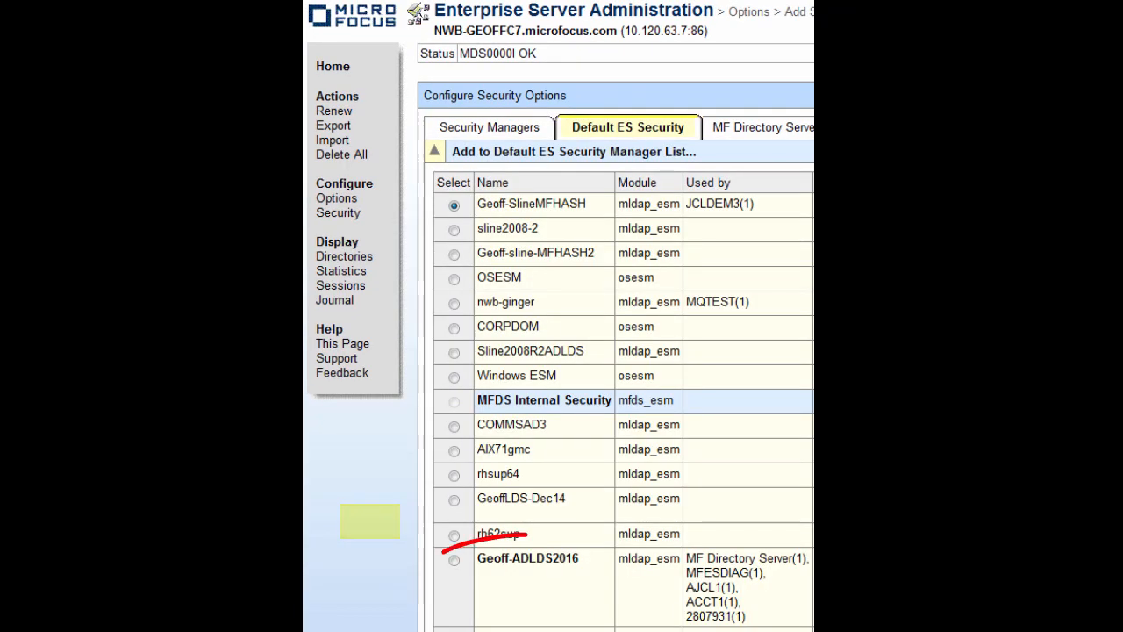
Select Geoff-ADLDS2016 as the security manager for the Default ES Security list.
{"action": "left_click", "coordinate": [454, 558]}
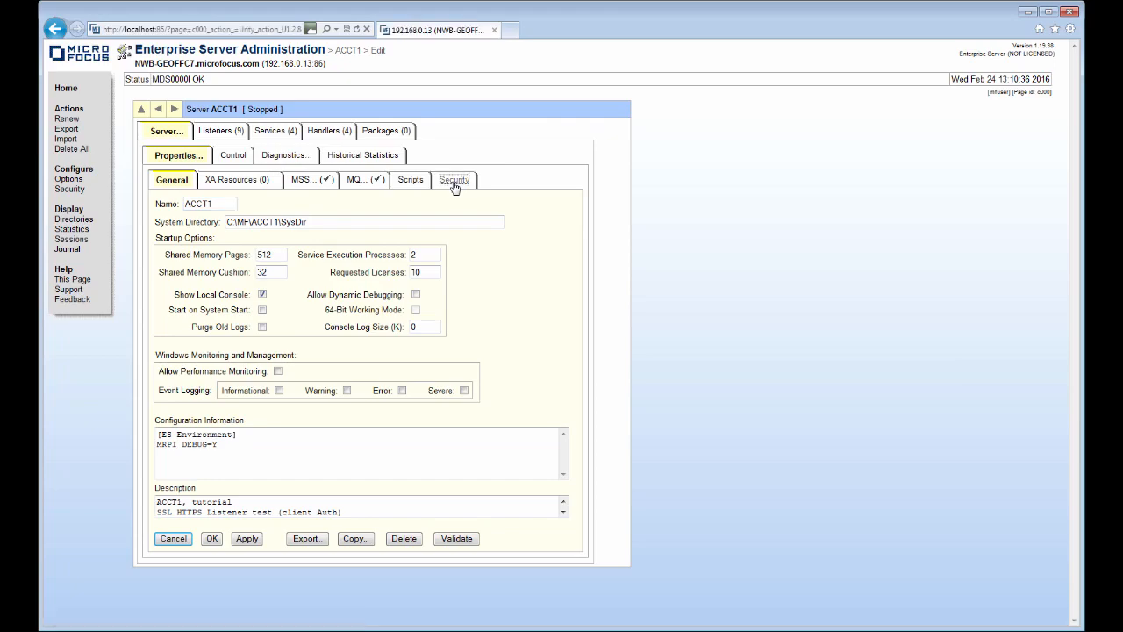
Turn off 'Use default ES Security Manager configuration' for ACCT1 and apply the change.
{"action": "left_click", "coordinate": [449, 179]}
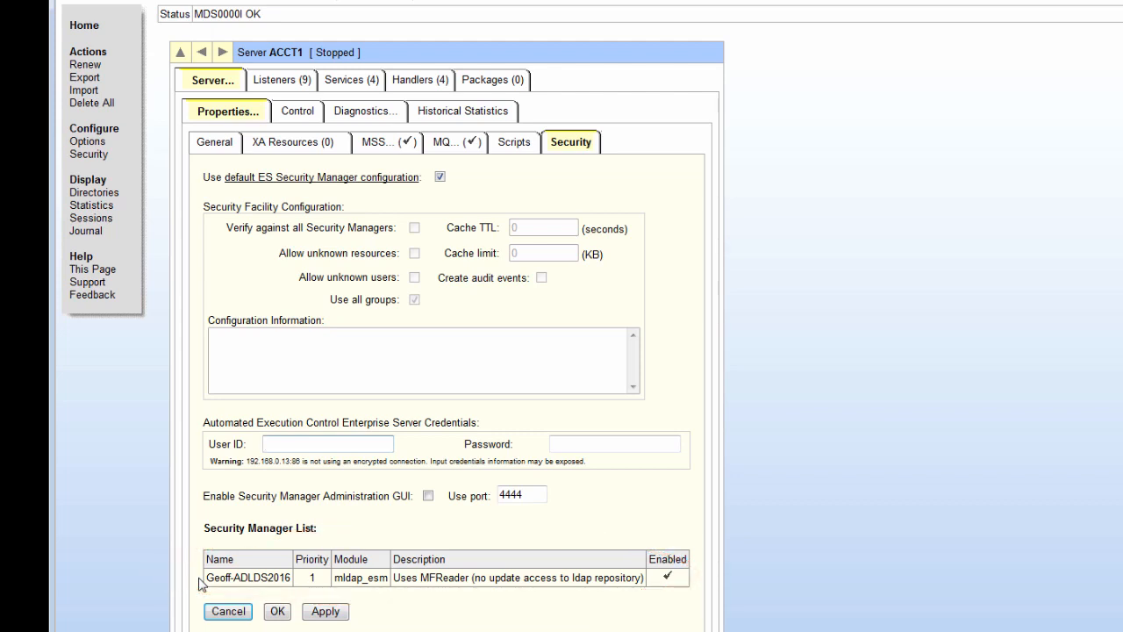
{"action": "left_click", "coordinate": [440, 177]}
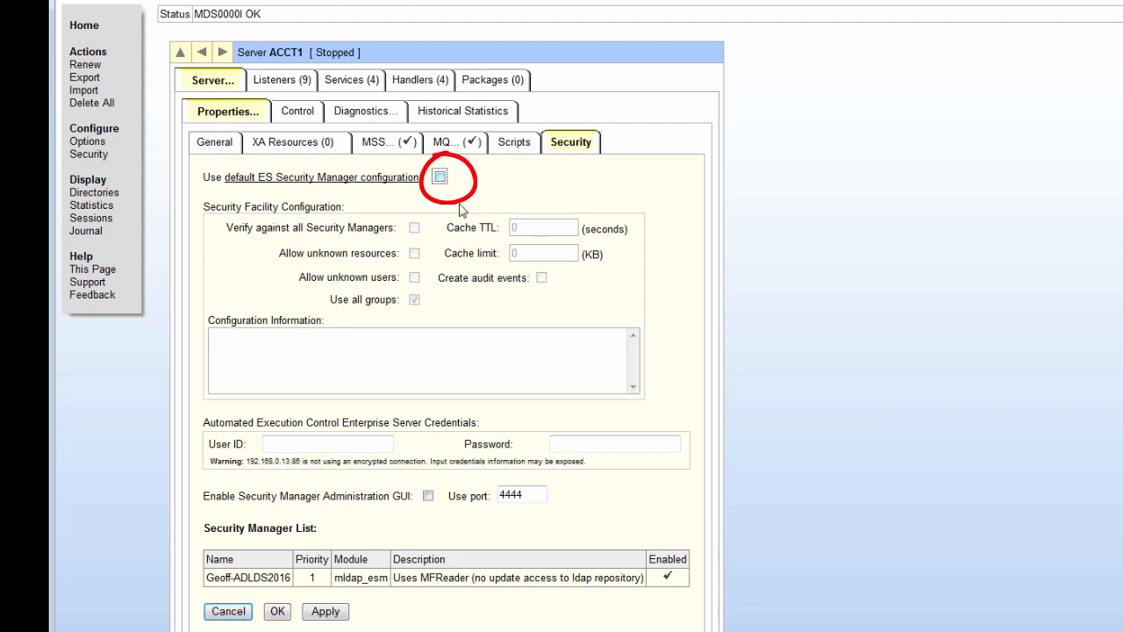
{"action": "left_click", "coordinate": [321, 614]}
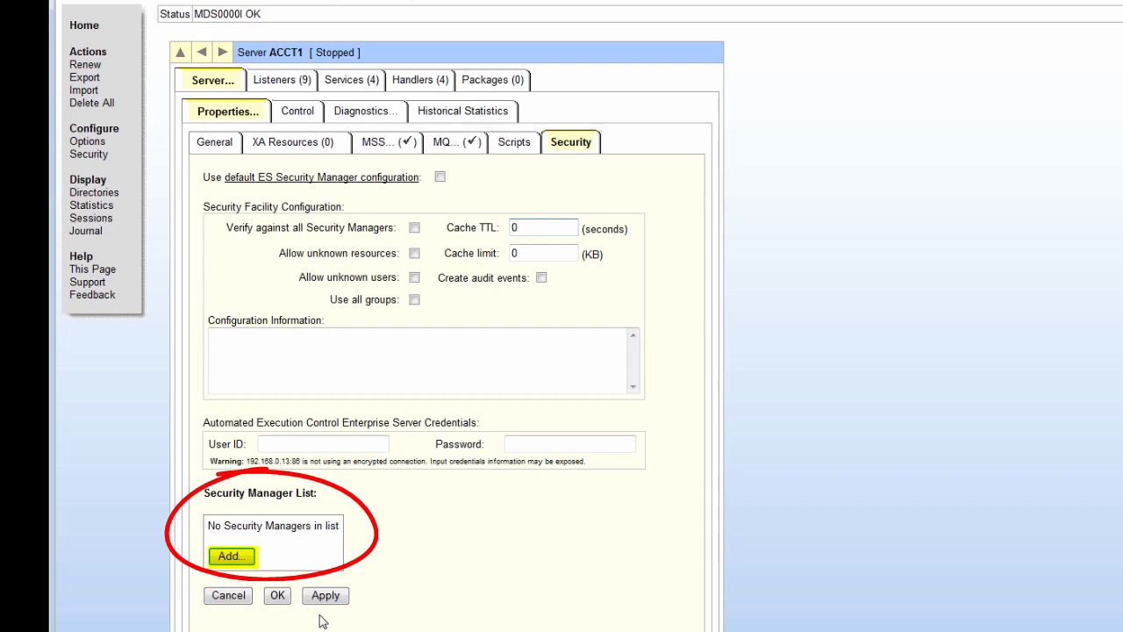
Add nwb-ginger (mldap_esm) from the pool as ACCT1's security manager, priority 1 and enabled.
{"action": "left_click", "coordinate": [233, 558]}
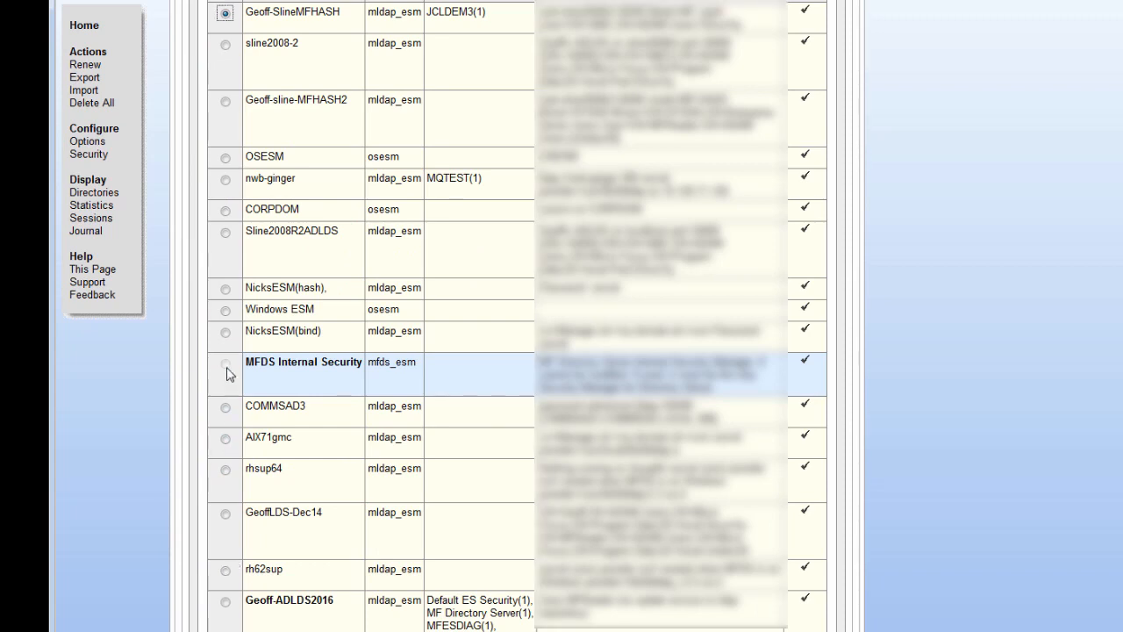
{"action": "left_click", "coordinate": [224, 179]}
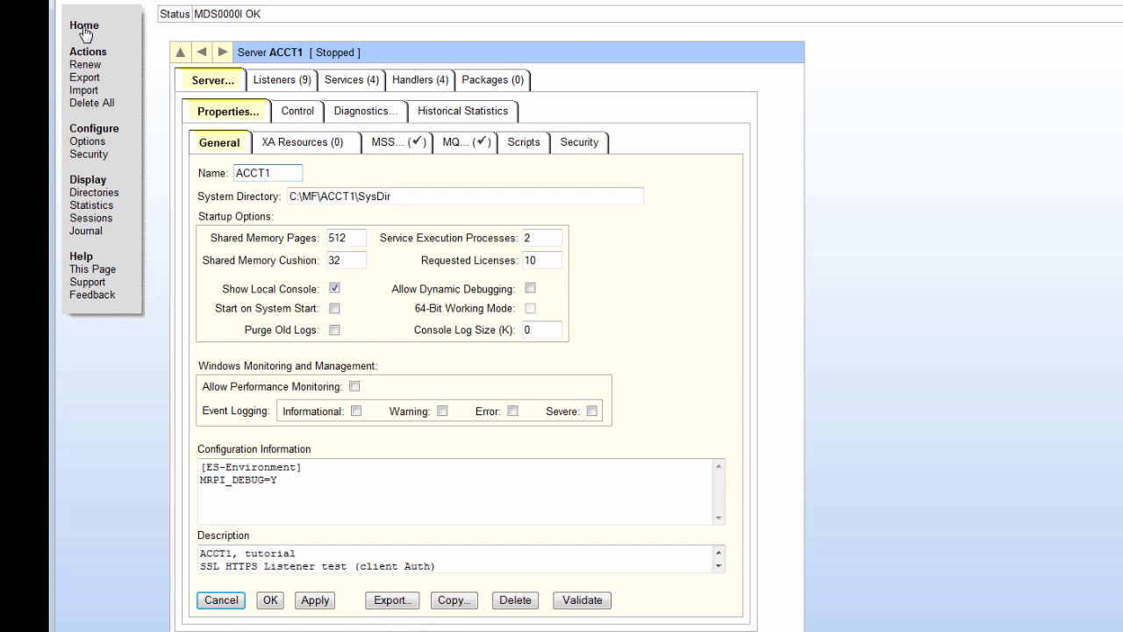
Return to the server list home page and advance the slides to Further Information.
{"action": "left_click", "coordinate": [86, 26]}
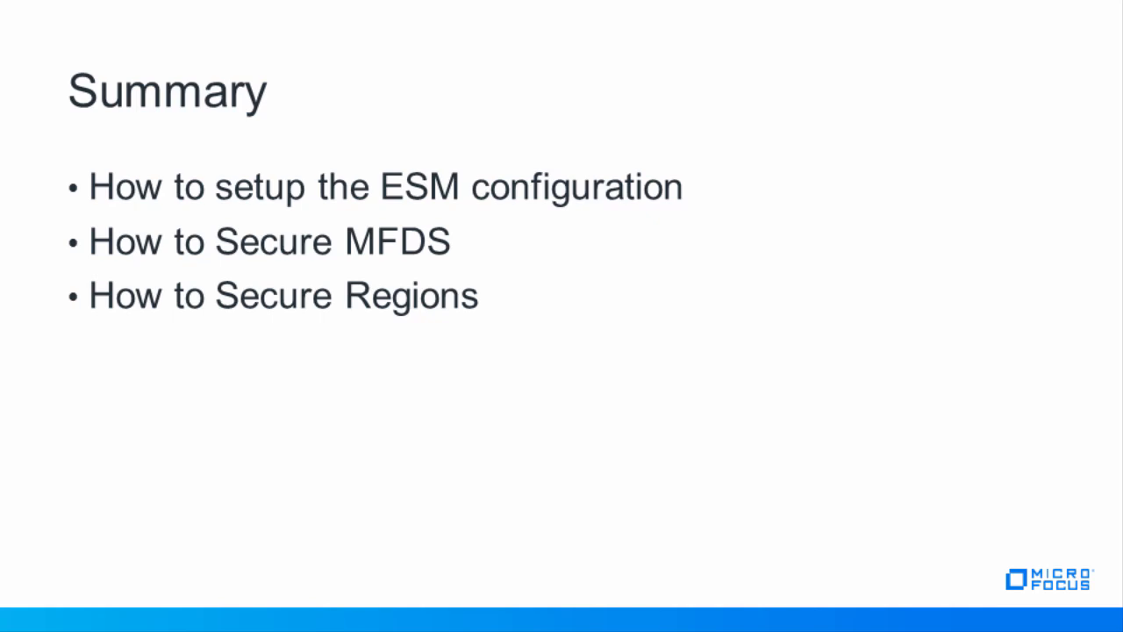
{"action": "key", "text": "Right"}
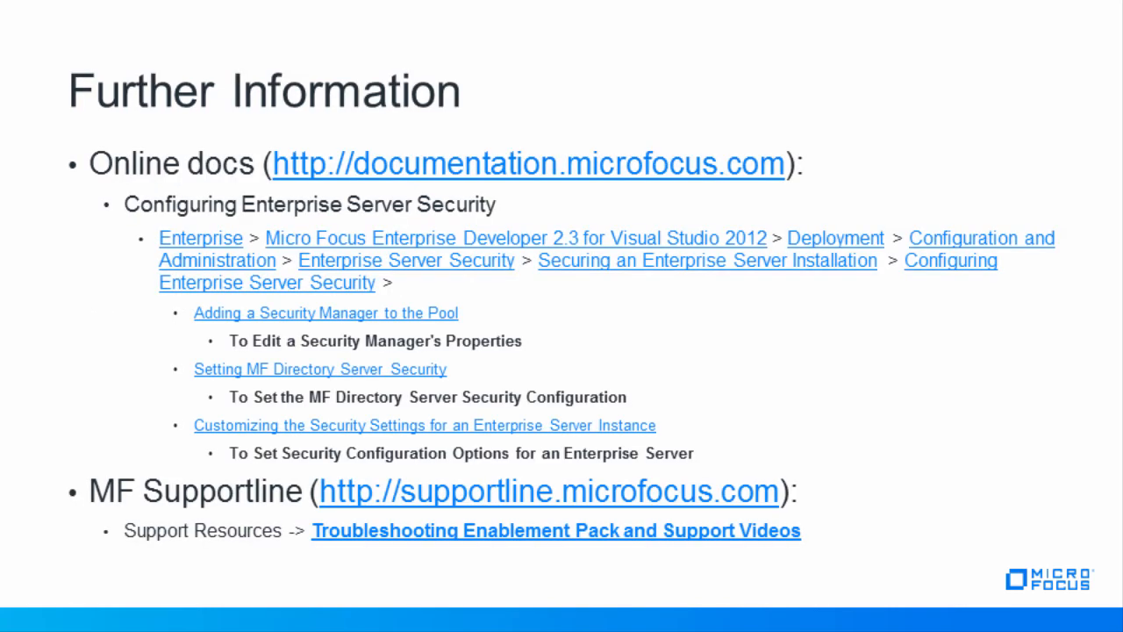